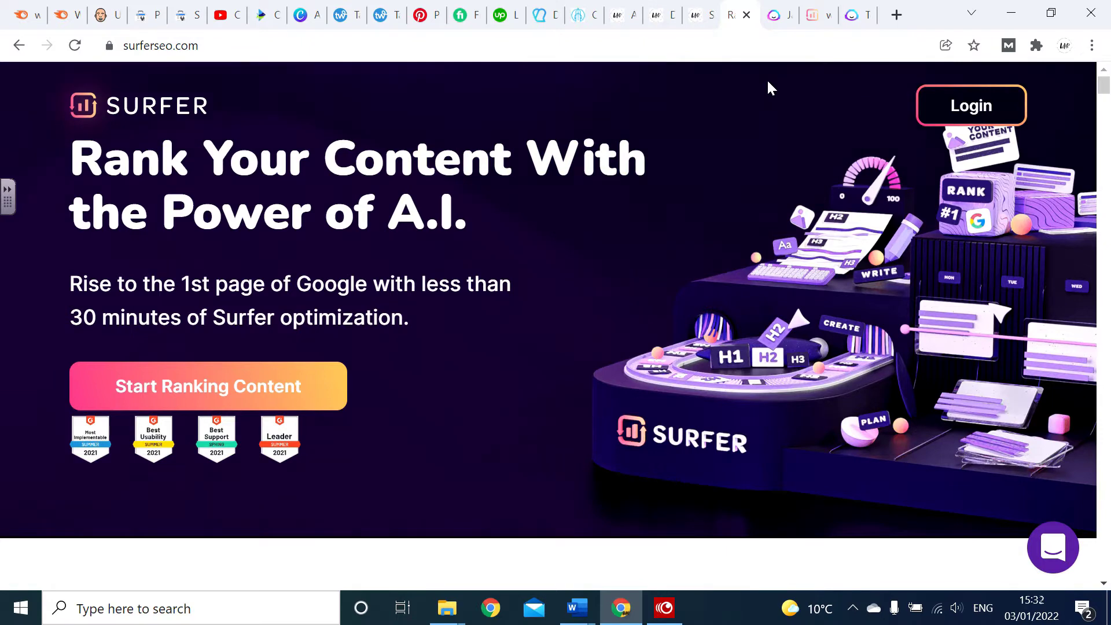
# Switch from the Surfer homepage to the Jarvis homepage tab.
pyautogui.click(774, 17)
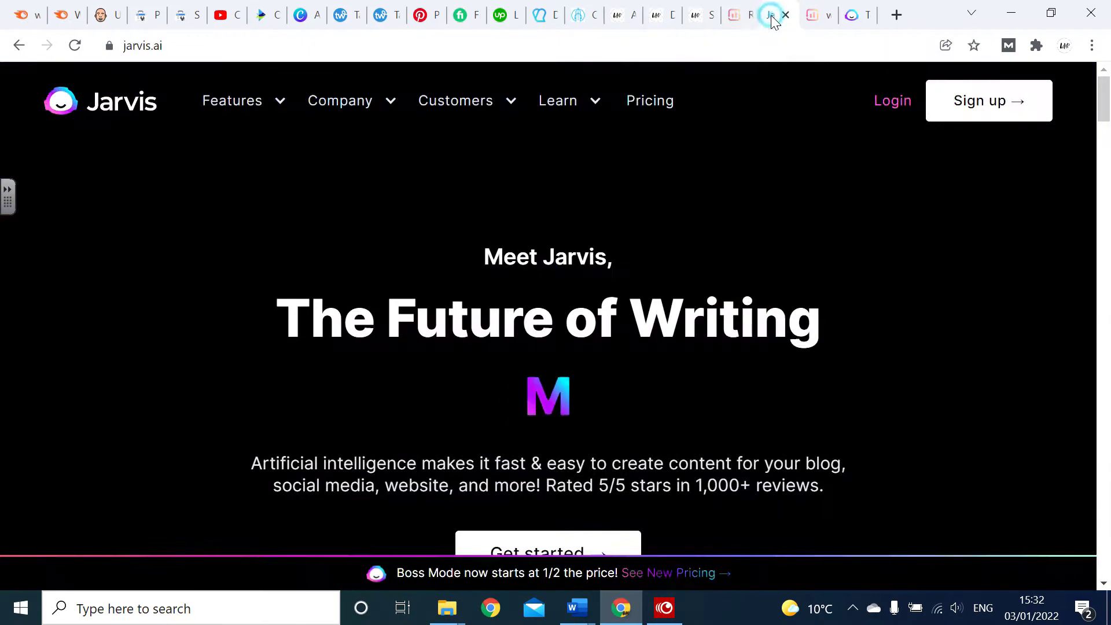
# Open the 'What is off page seo?' Surfer draft, scroll to its FAQs, and select all its text.
pyautogui.click(812, 15)
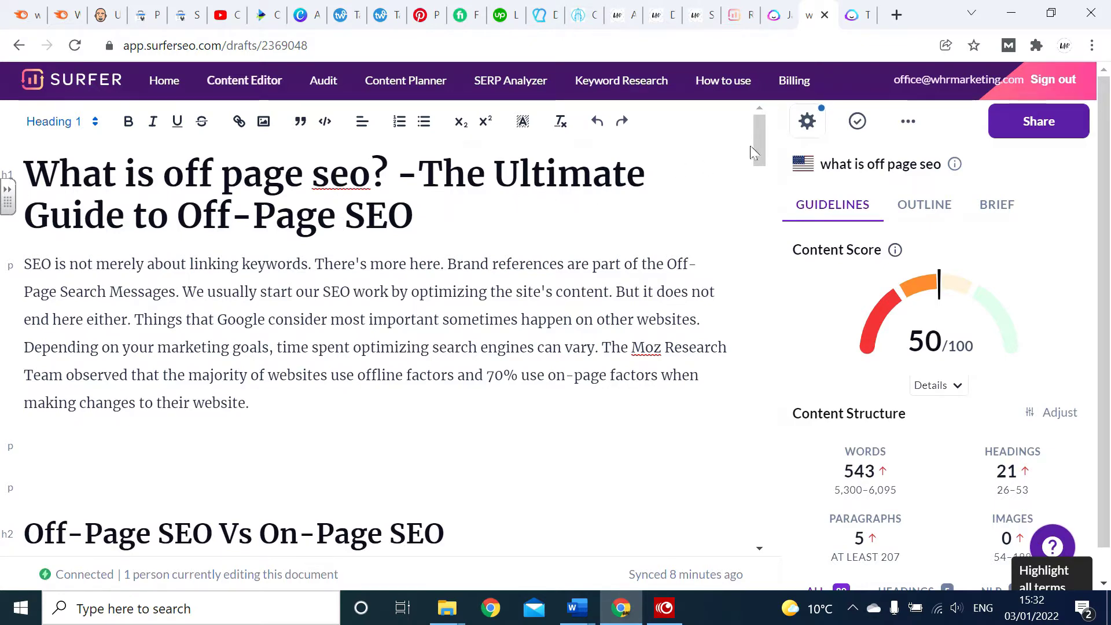
pyautogui.scroll(-5, 757, 138)
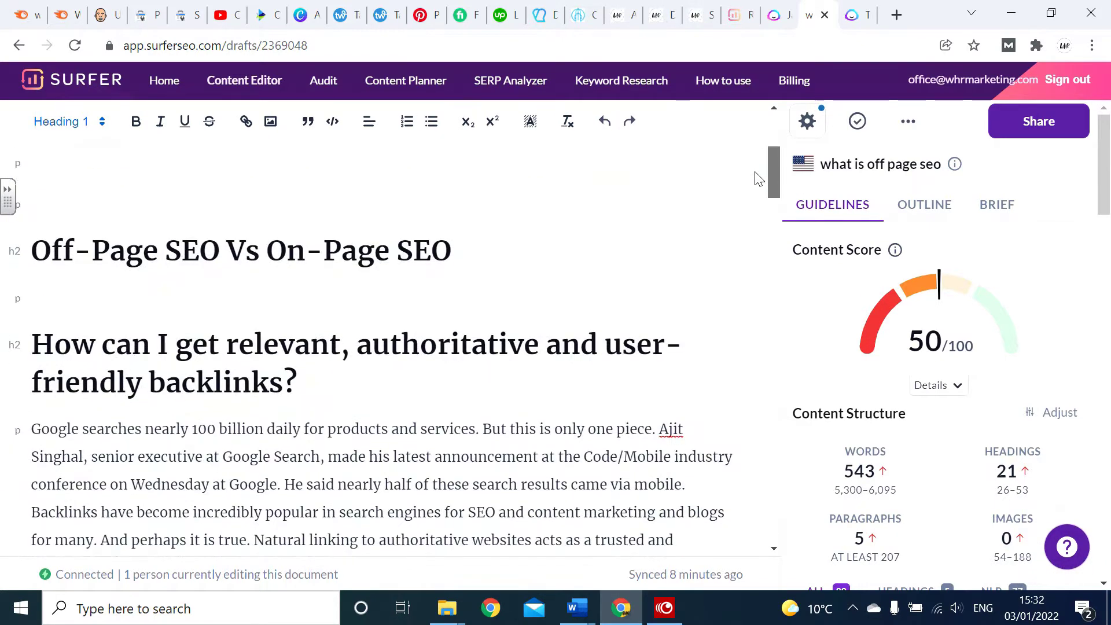
pyautogui.moveTo(758, 178); pyautogui.dragTo(758, 509)
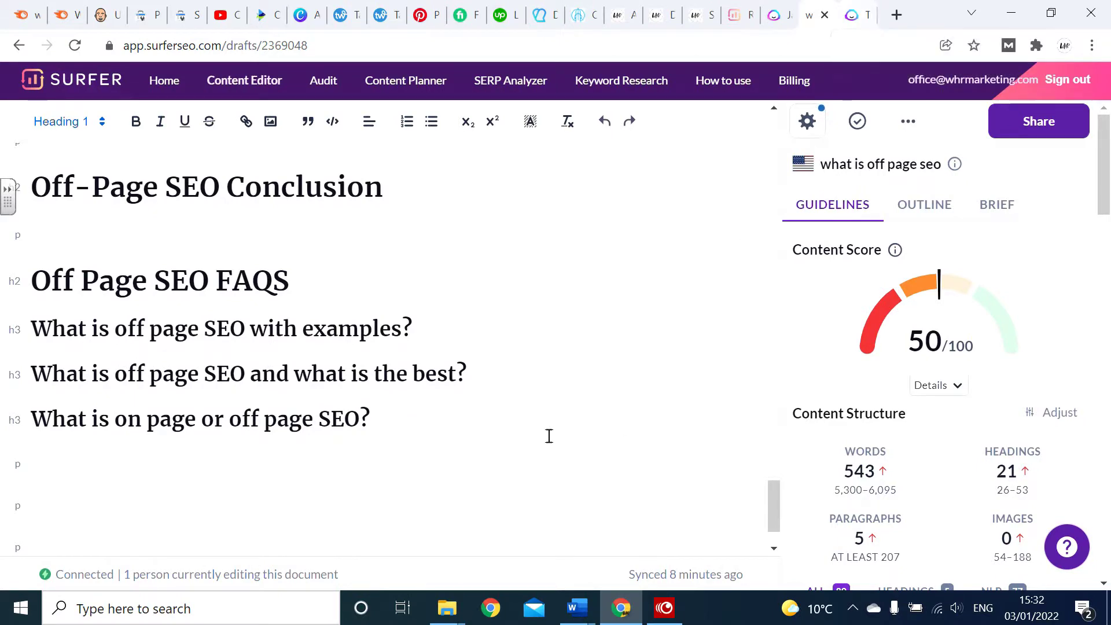
pyautogui.hotkey('ctrl', 'a')
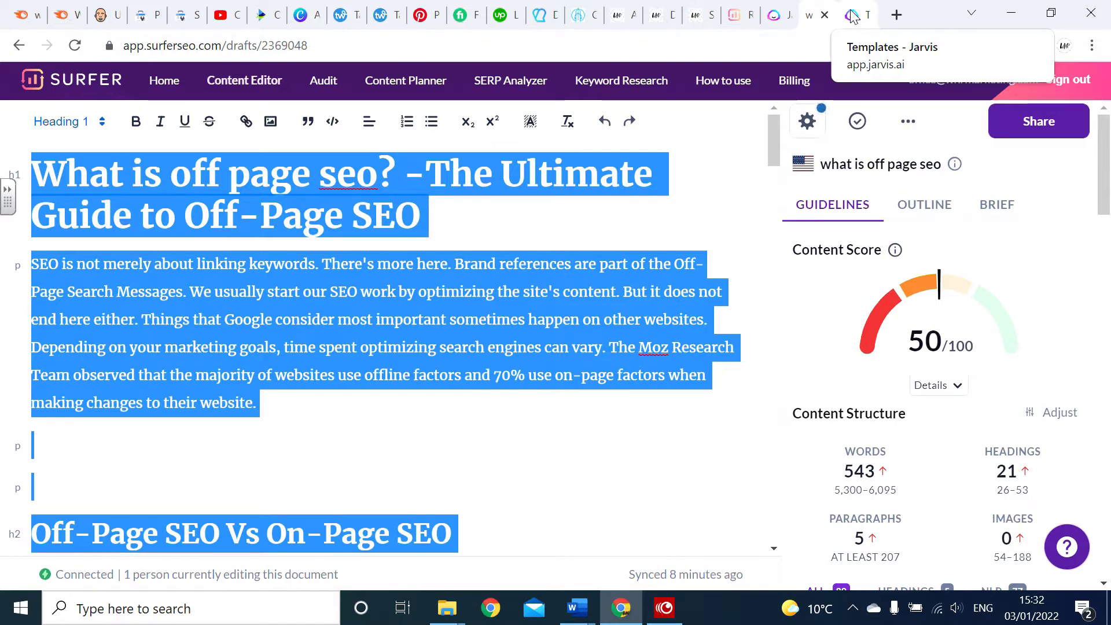
# Create a Long-form assistant document from scratch and turn on SEO mode.
pyautogui.click(850, 15)
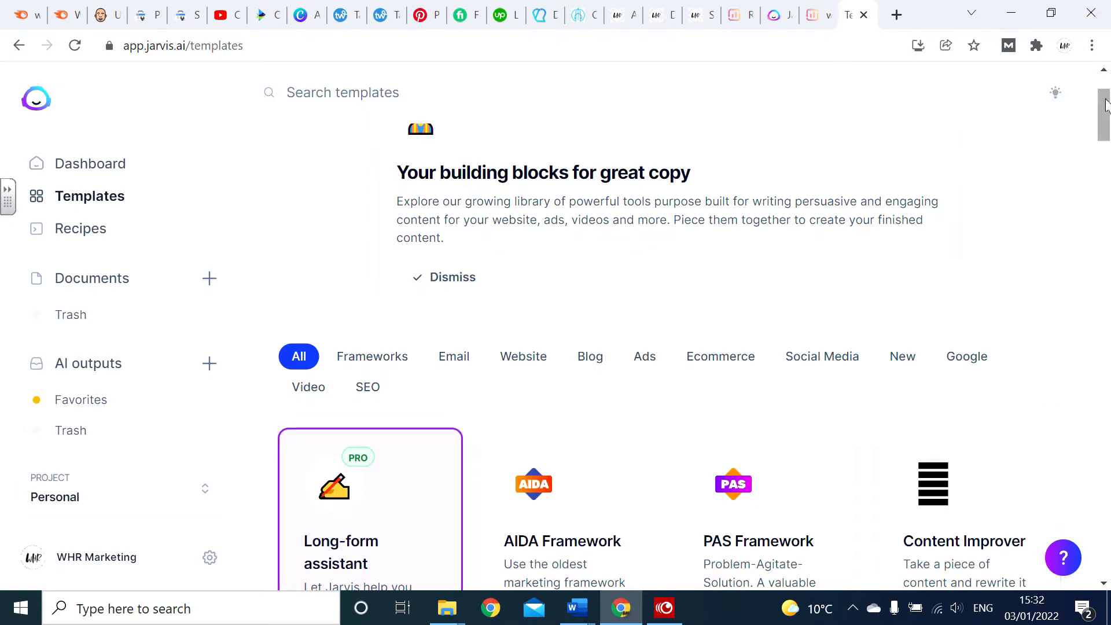
pyautogui.moveTo(1105, 104); pyautogui.dragTo(1105, 123)
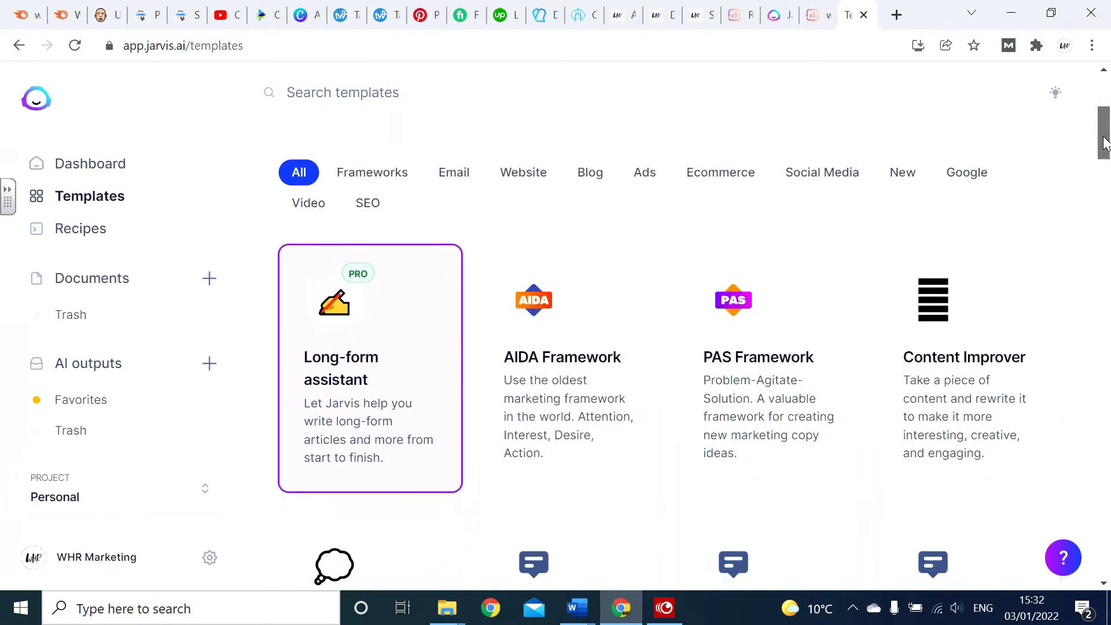
pyautogui.click(390, 341)
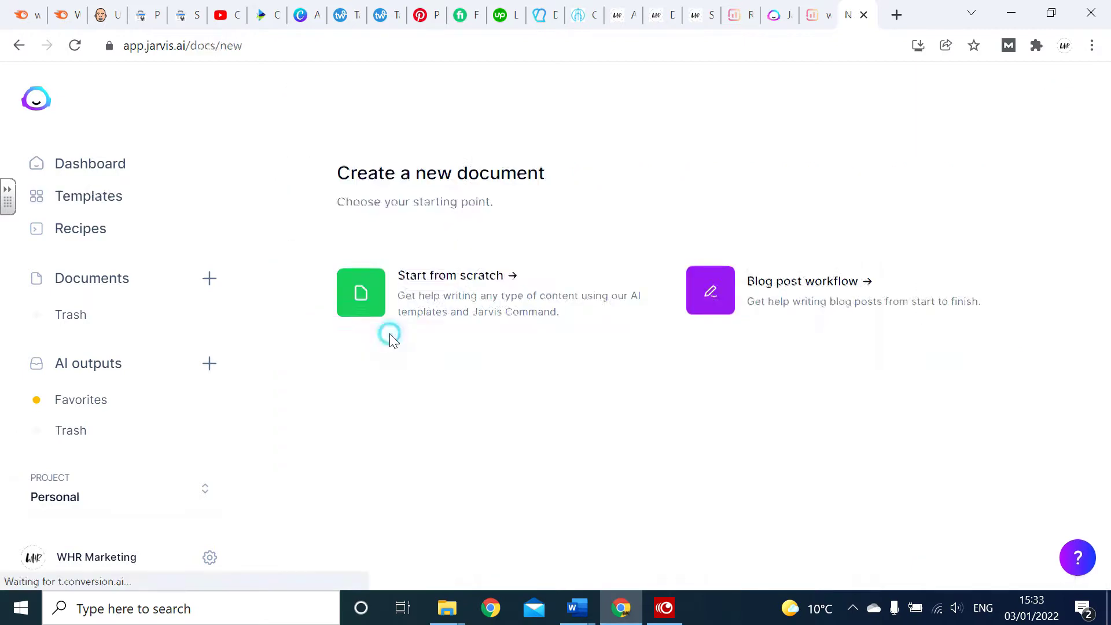
pyautogui.click(372, 308)
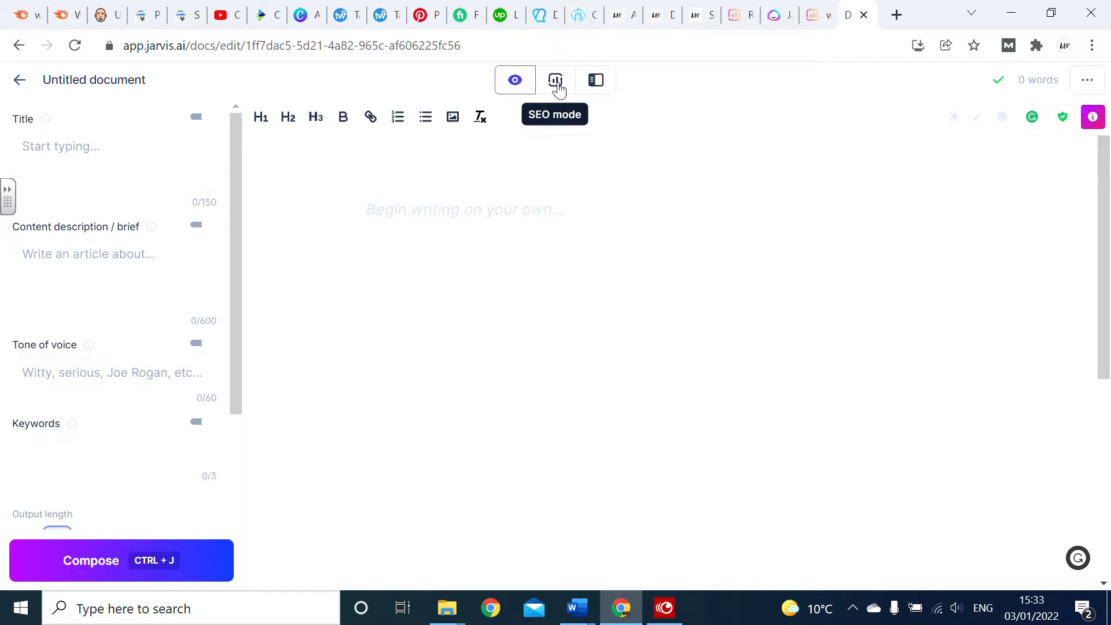
pyautogui.click(556, 84)
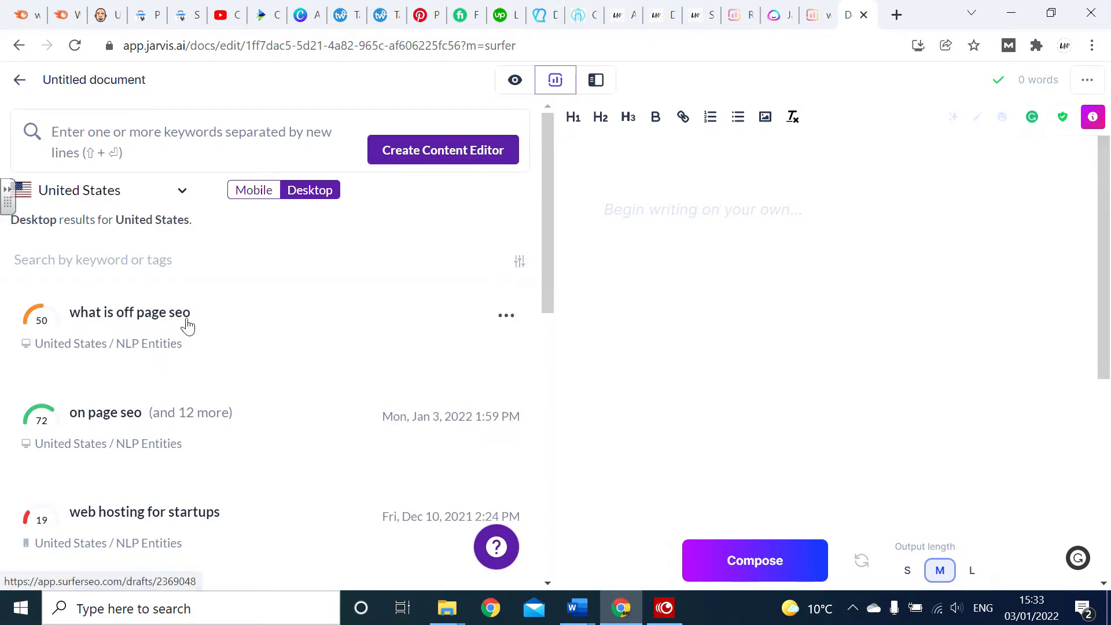
# Load the 'what is off page seo' guidelines into the Jarvis document and paste the copied article.
pyautogui.click(820, 14)
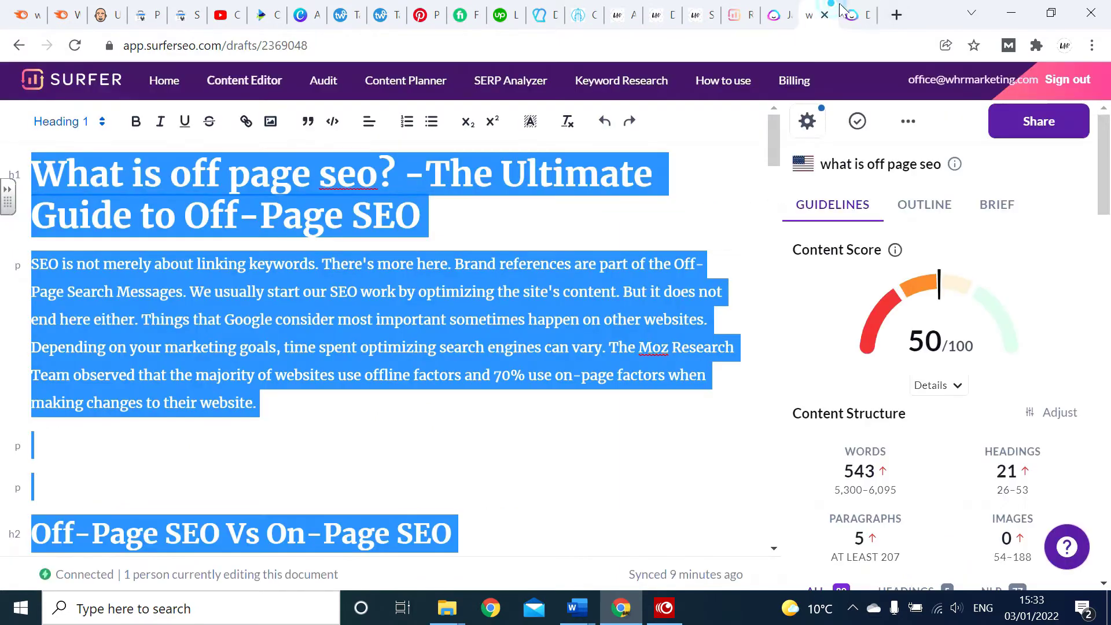
pyautogui.click(850, 9)
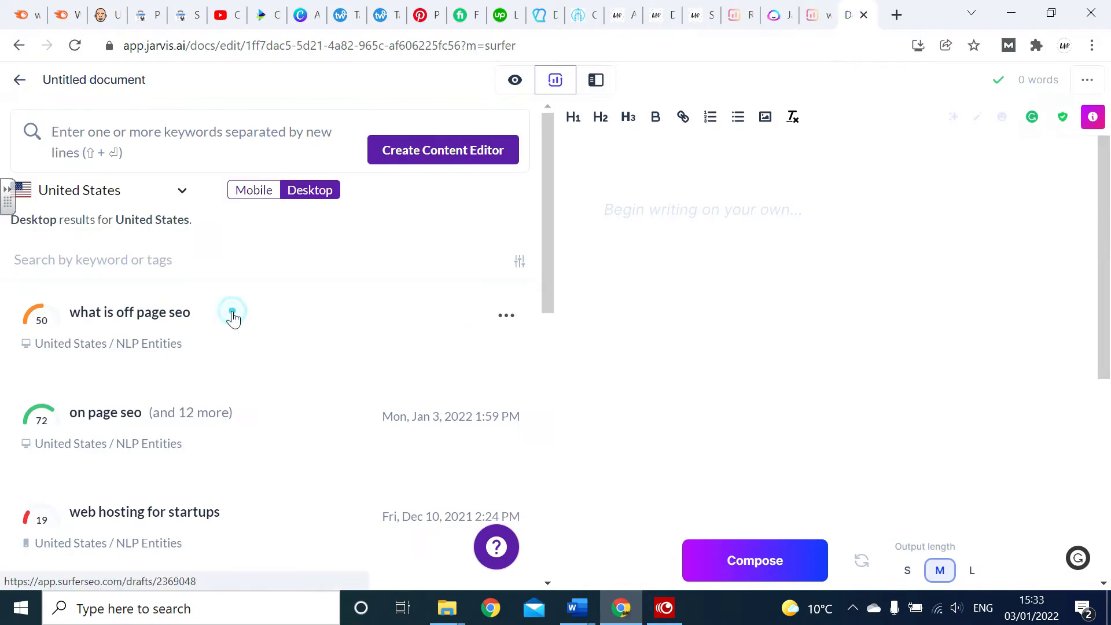
pyautogui.click(513, 328)
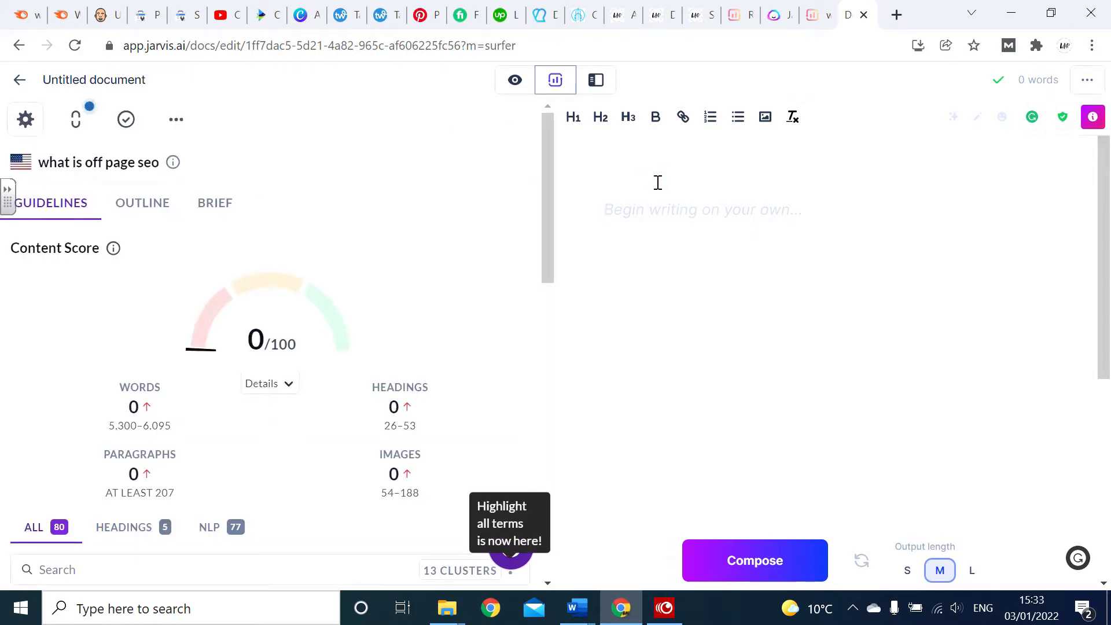
pyautogui.hotkey('ctrl', 'v')
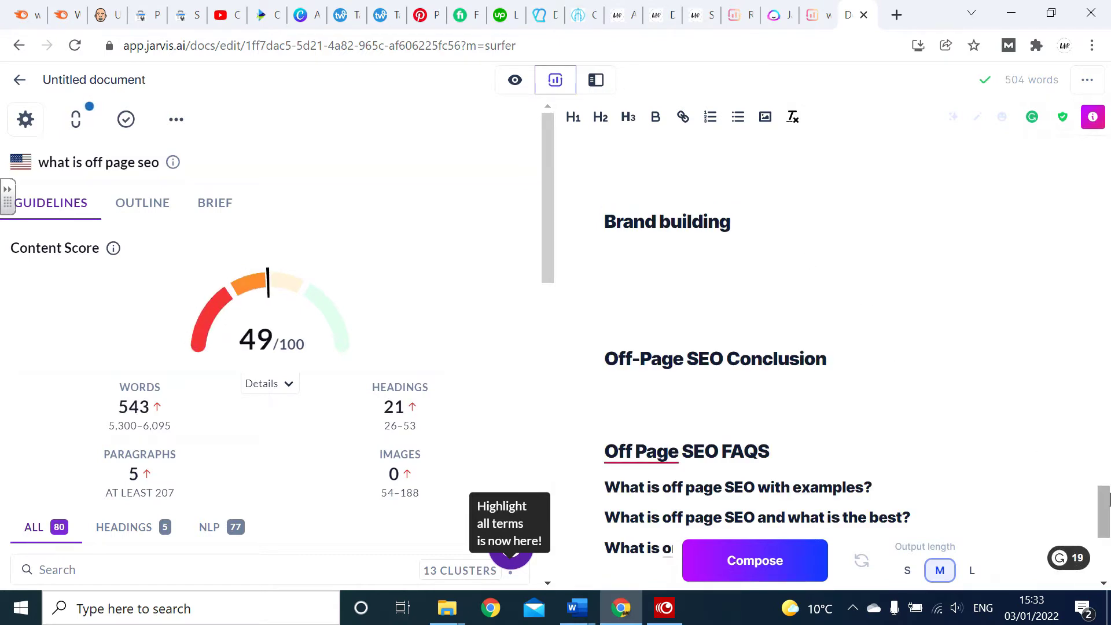
# Scroll through the pasted 504-word article and the guidelines term list.
pyautogui.moveTo(1108, 498); pyautogui.dragTo(1109, 65)
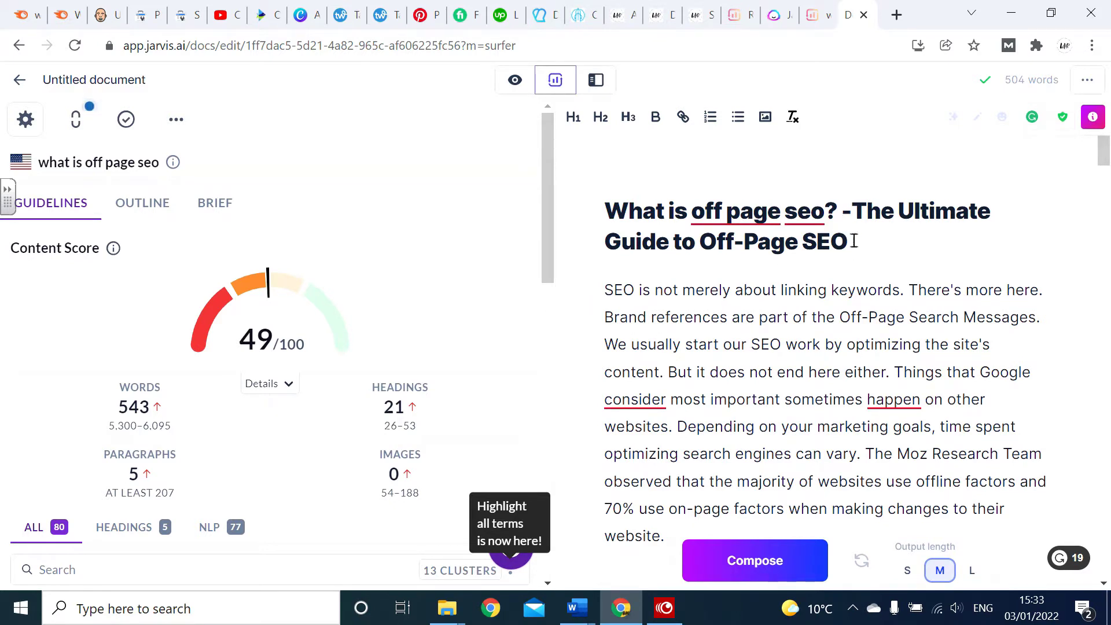
pyautogui.moveTo(269, 329)
pyautogui.moveTo(1102, 149); pyautogui.dragTo(1107, 202)
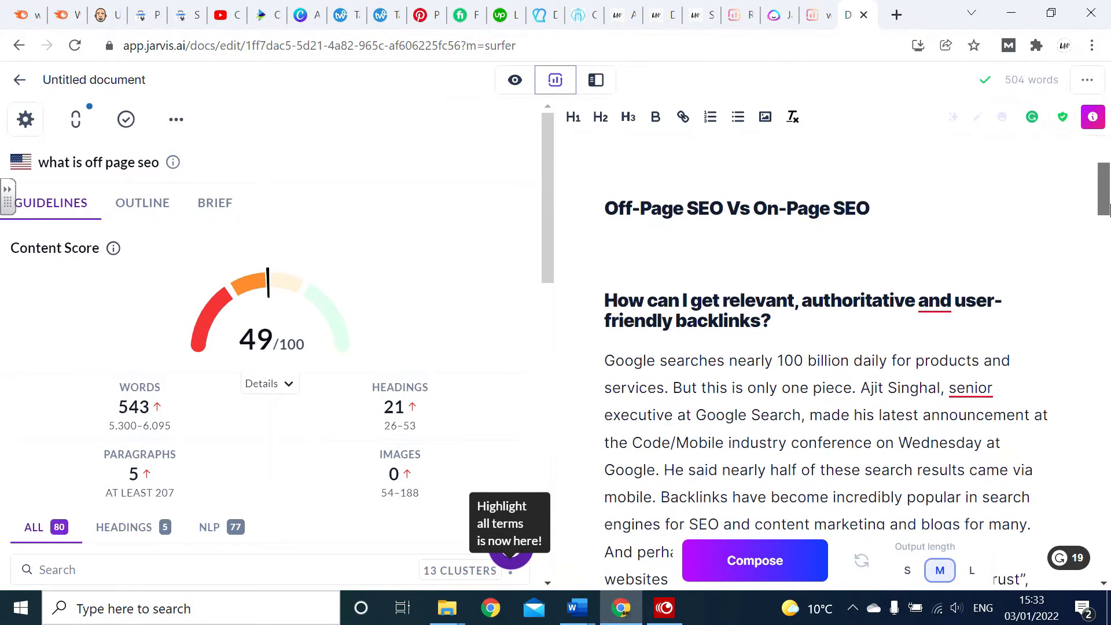
pyautogui.moveTo(1109, 223); pyautogui.dragTo(1108, 182)
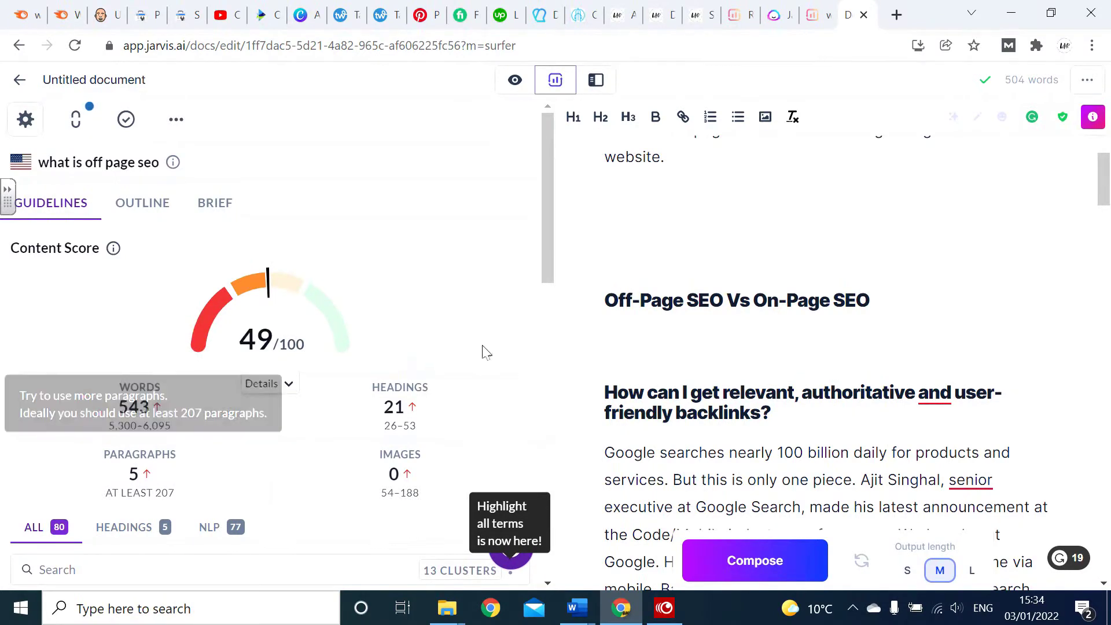
pyautogui.moveTo(547, 262); pyautogui.dragTo(548, 383)
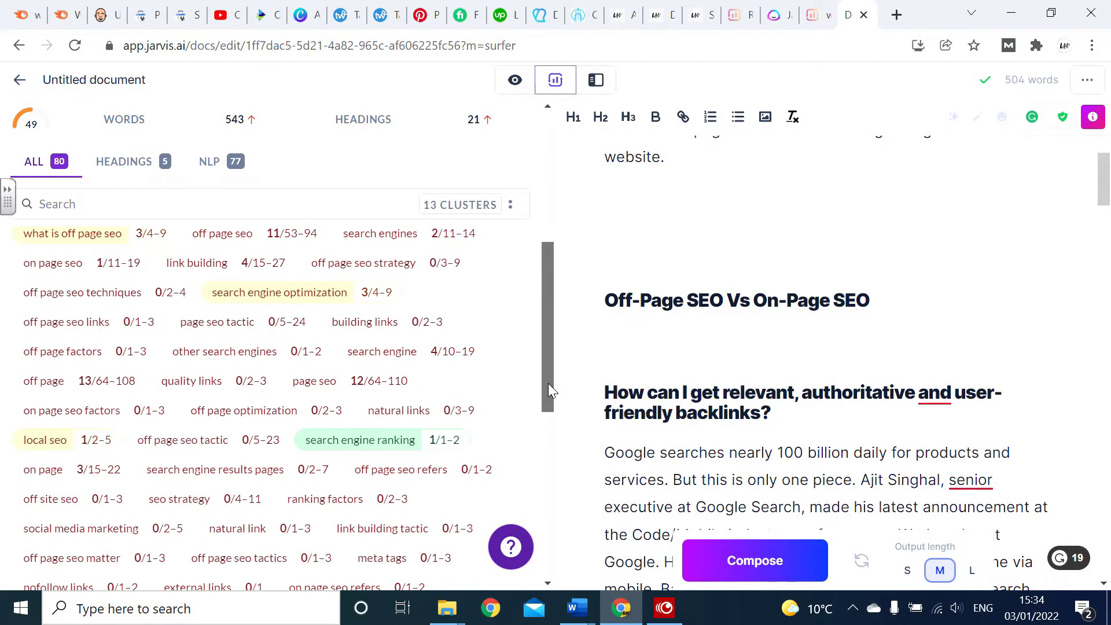
pyautogui.moveTo(549, 390); pyautogui.dragTo(563, 231)
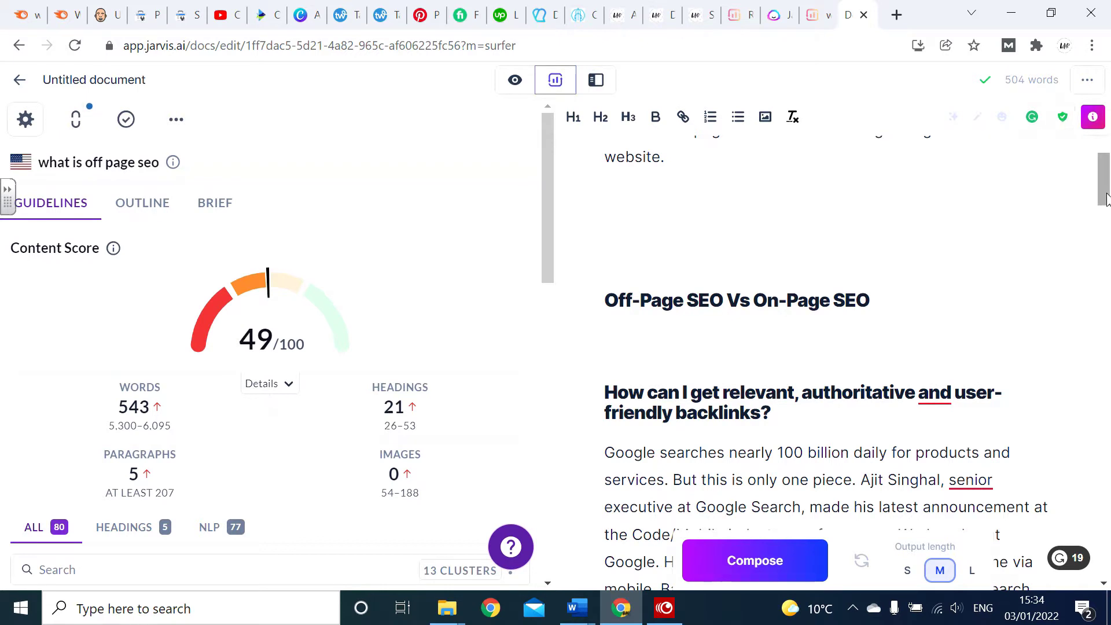
pyautogui.moveTo(1106, 199); pyautogui.dragTo(1060, 357)
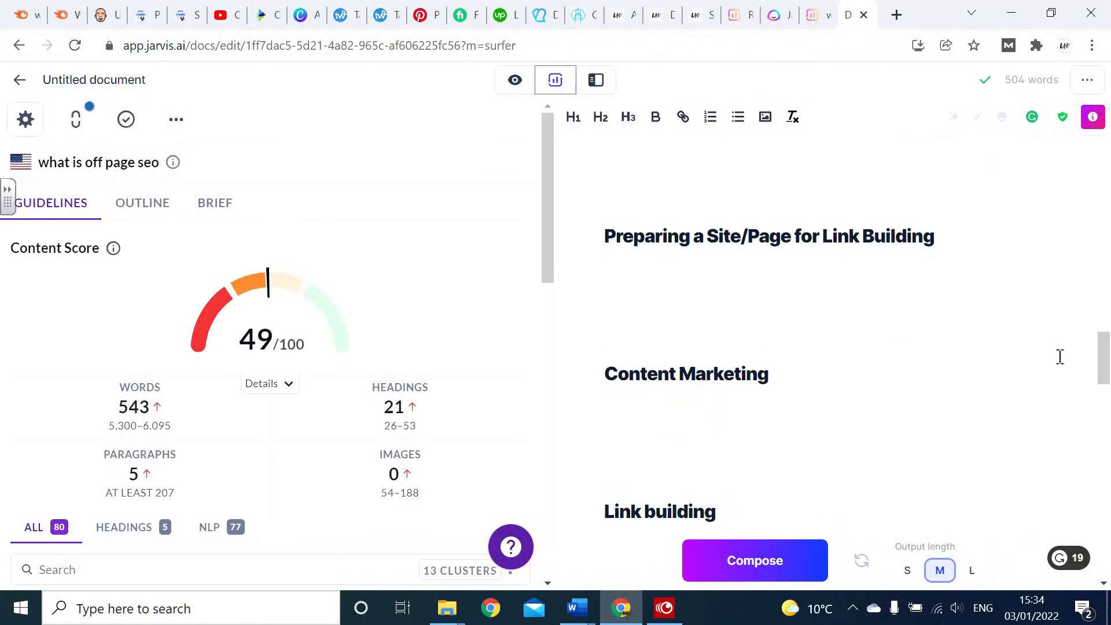
pyautogui.click(688, 266)
# Compose AI text under 'Preparing a Site/Page for Link Building' through link opportunities and search operators, reaching 709 words.
pyautogui.click(746, 560)
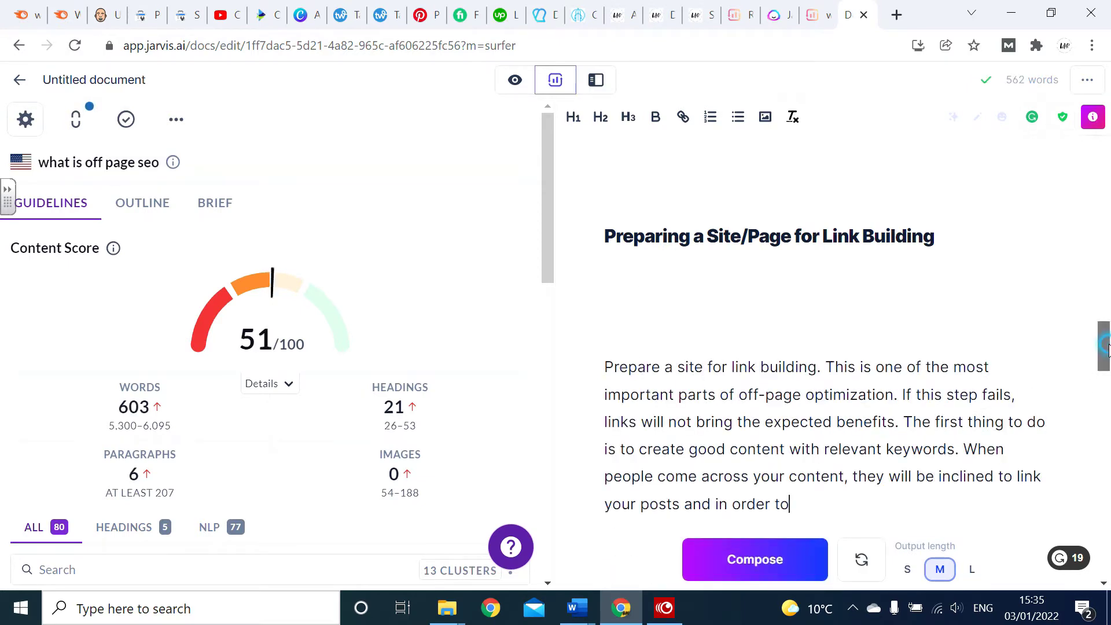
pyautogui.scroll(-2, 1104, 347)
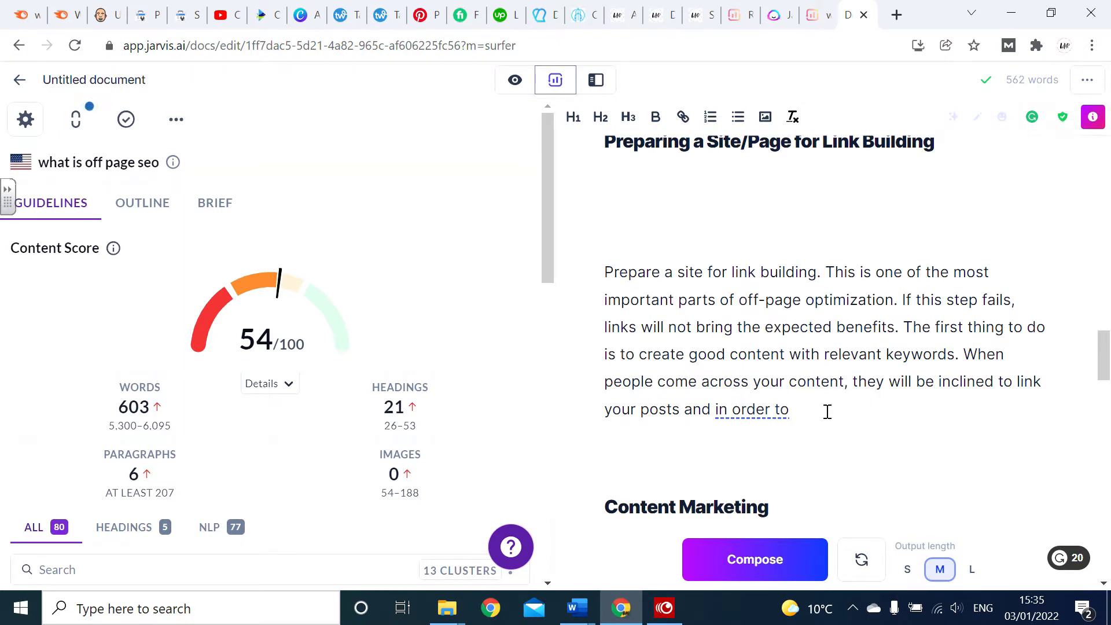
pyautogui.click(734, 550)
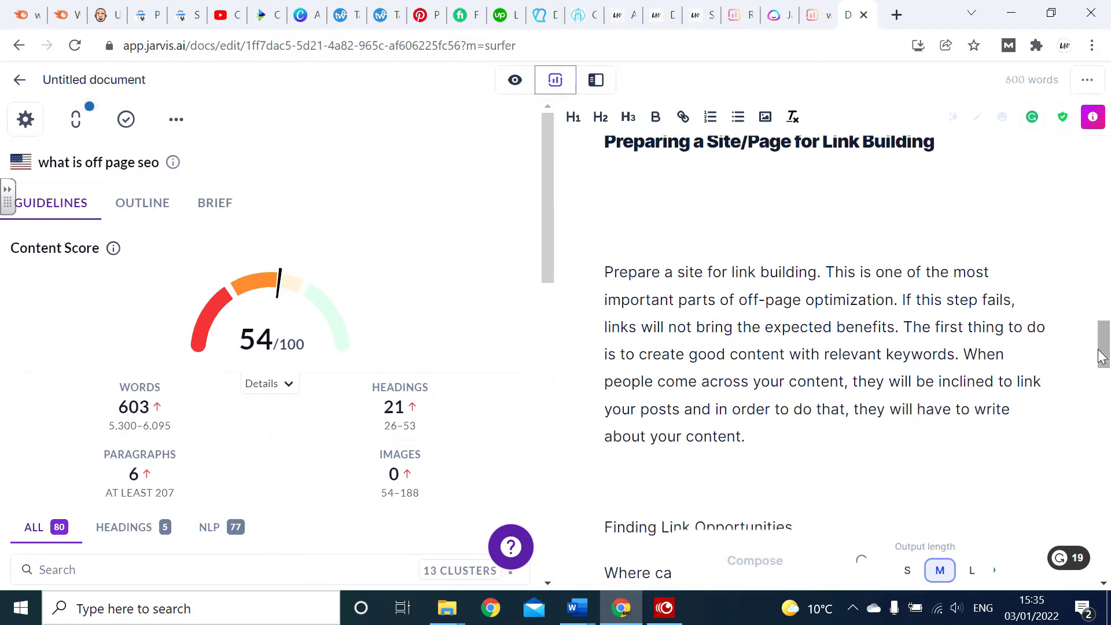
pyautogui.moveTo(1105, 353); pyautogui.dragTo(1105, 378)
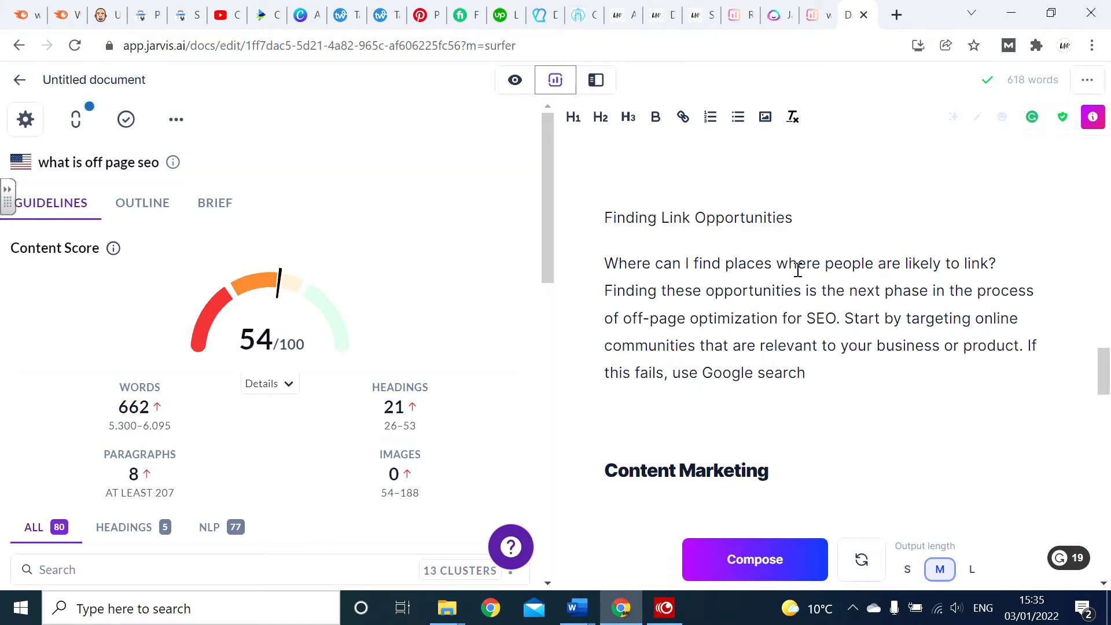
pyautogui.click(741, 564)
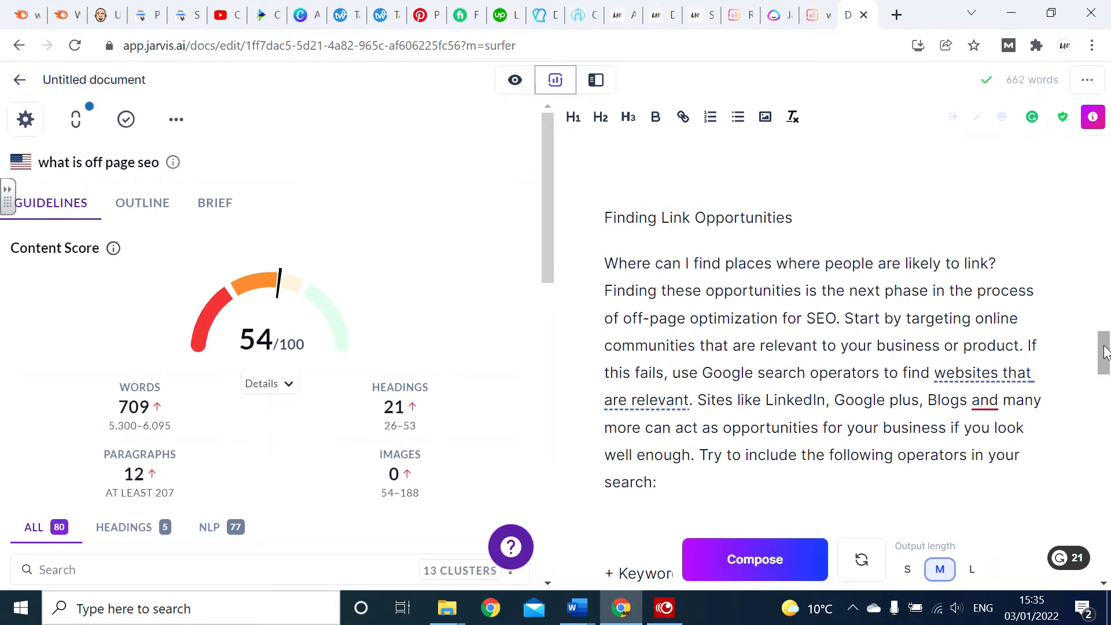
pyautogui.moveTo(1104, 352); pyautogui.dragTo(1107, 375)
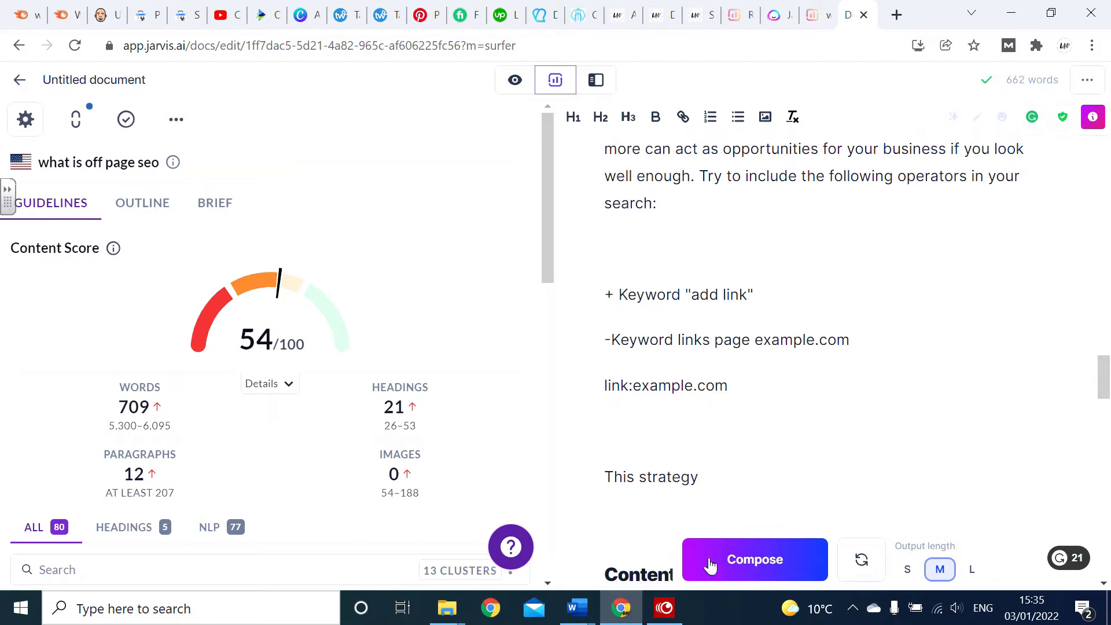
# Compose further AI paragraphs continuing after the Google search operators.
pyautogui.click(738, 558)
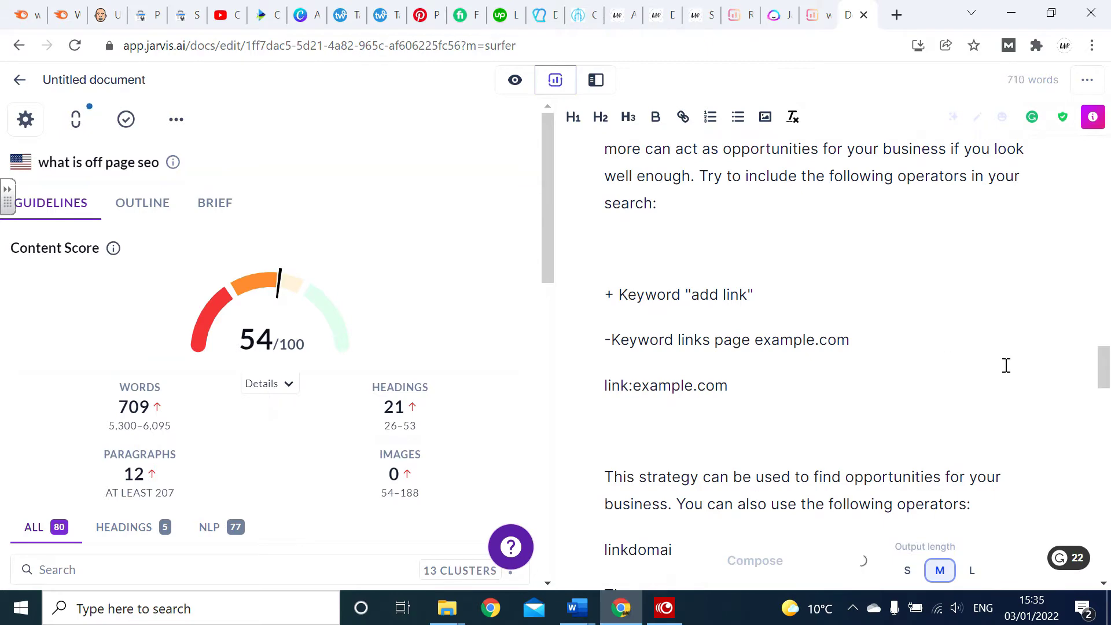
pyautogui.moveTo(1105, 360); pyautogui.dragTo(1106, 393)
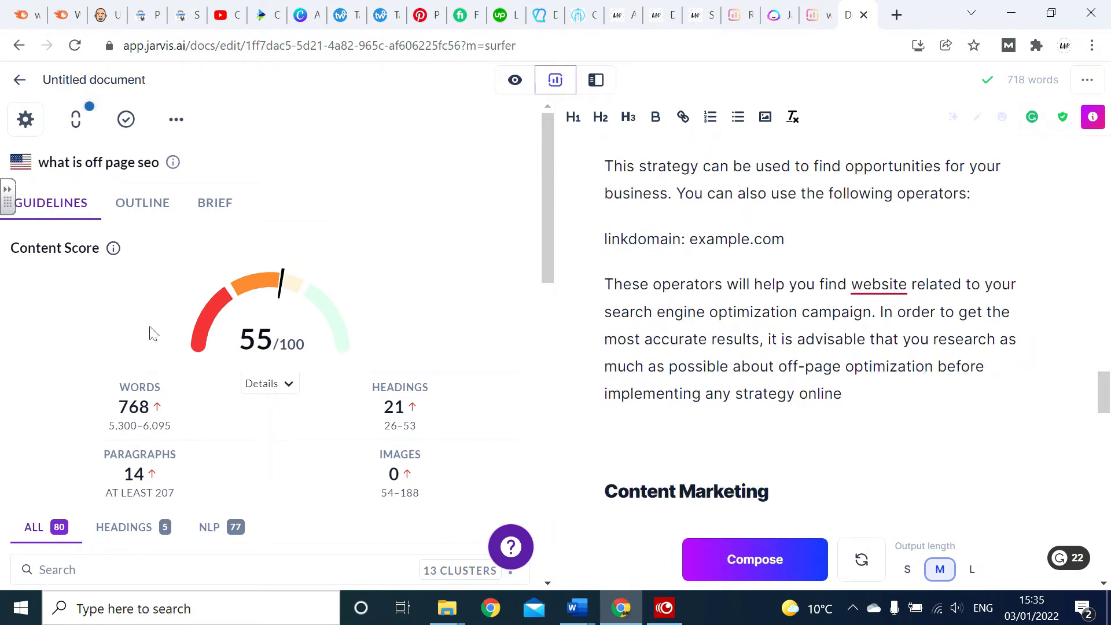
pyautogui.moveTo(285, 304)
pyautogui.click(734, 548)
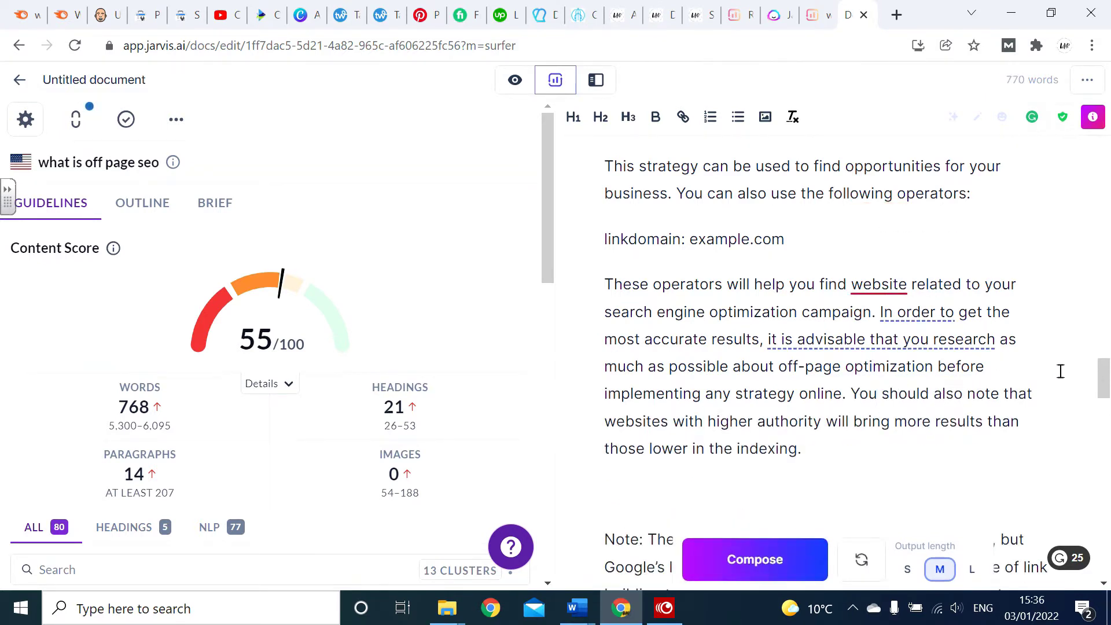
pyautogui.moveTo(1104, 393); pyautogui.dragTo(1105, 413)
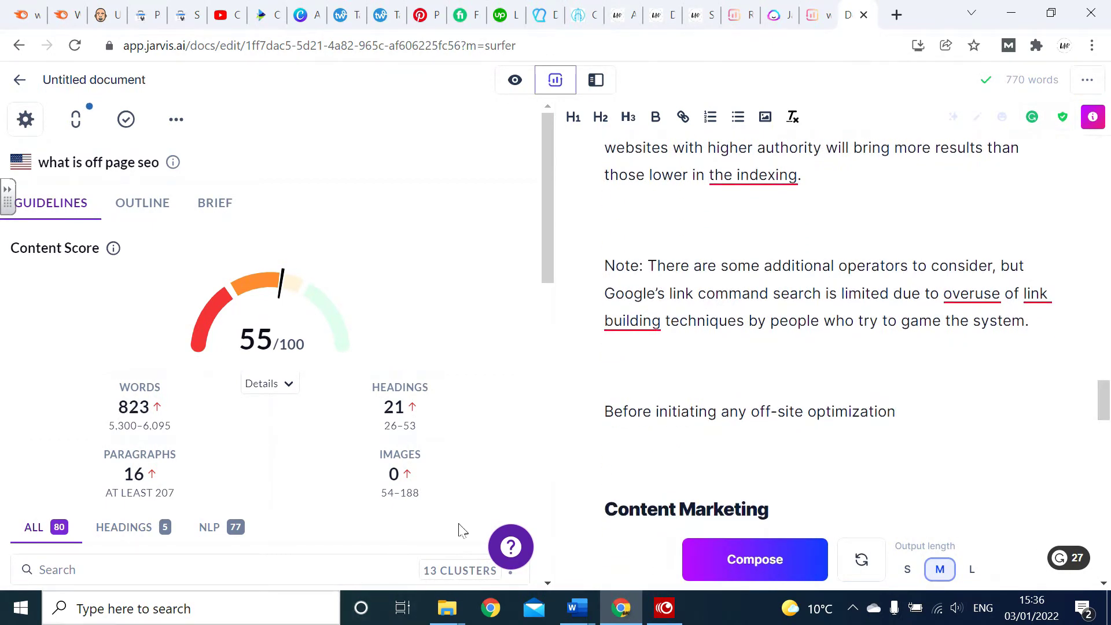
pyautogui.click(713, 560)
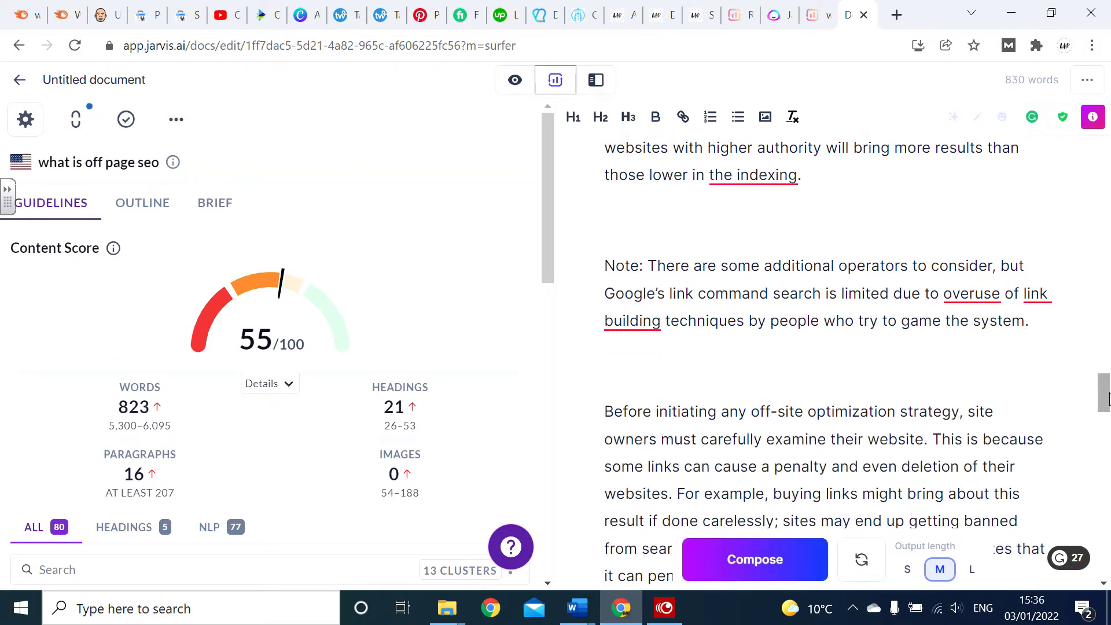
pyautogui.moveTo(1106, 399); pyautogui.dragTo(1105, 414)
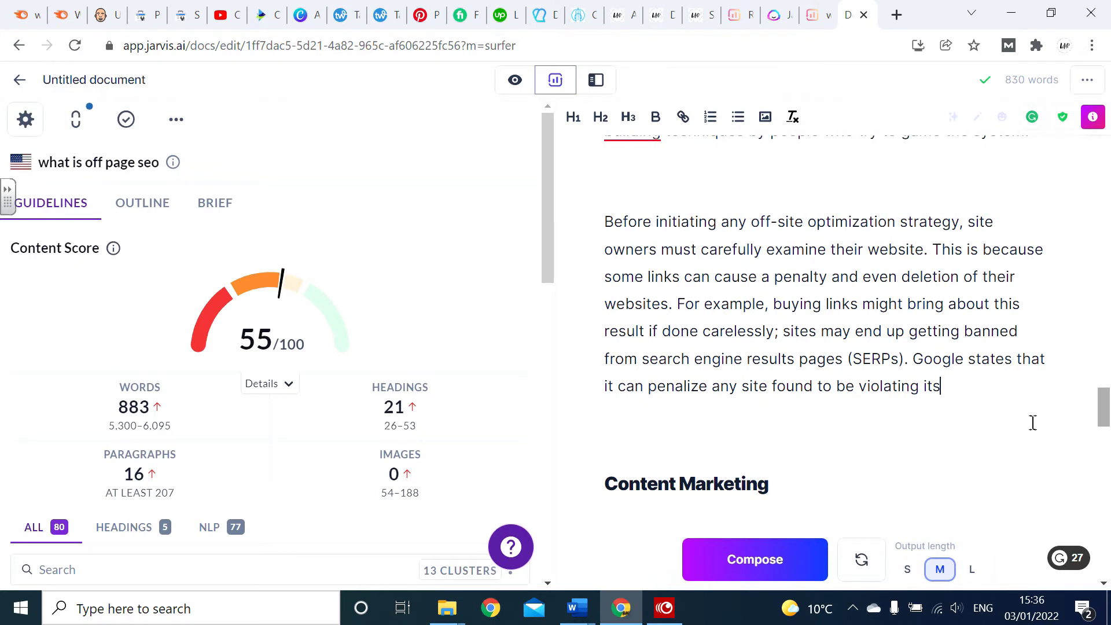
# Extend the penalty paragraph and next link-building step with AI text, then select the Link Mapping line.
pyautogui.click(784, 560)
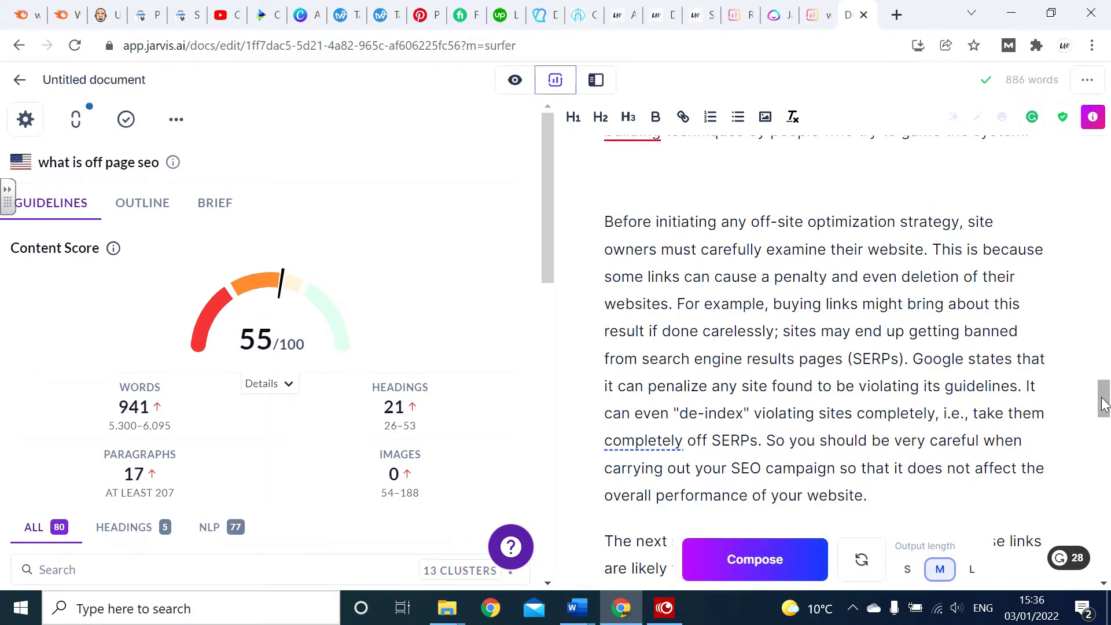
pyautogui.moveTo(1104, 402); pyautogui.dragTo(1105, 421)
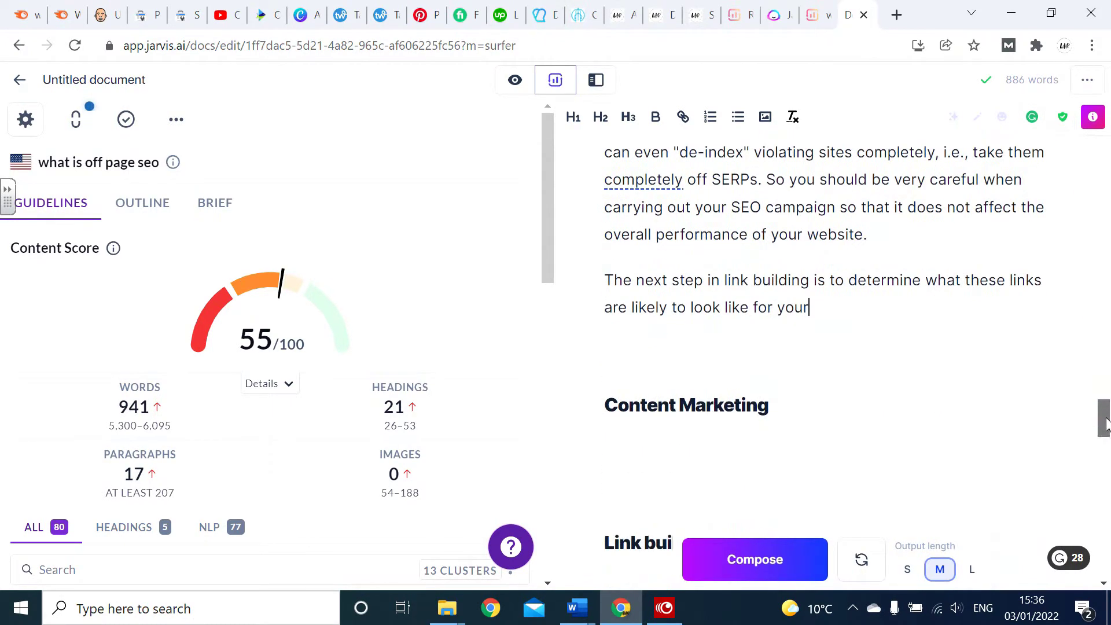
pyautogui.click(724, 557)
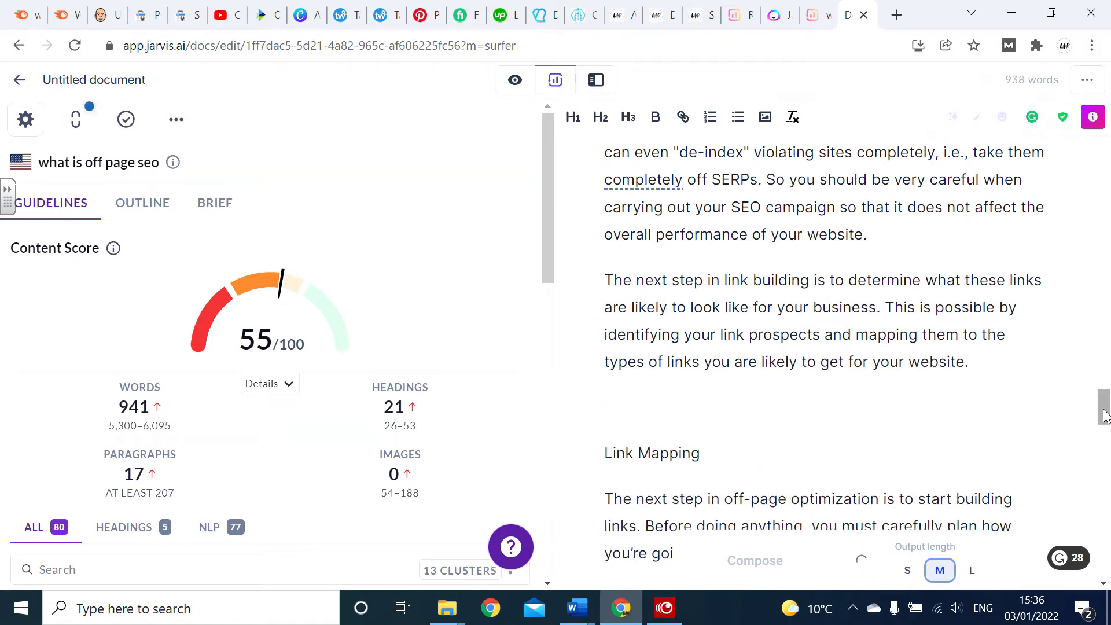
pyautogui.scroll(-4, 1103, 415)
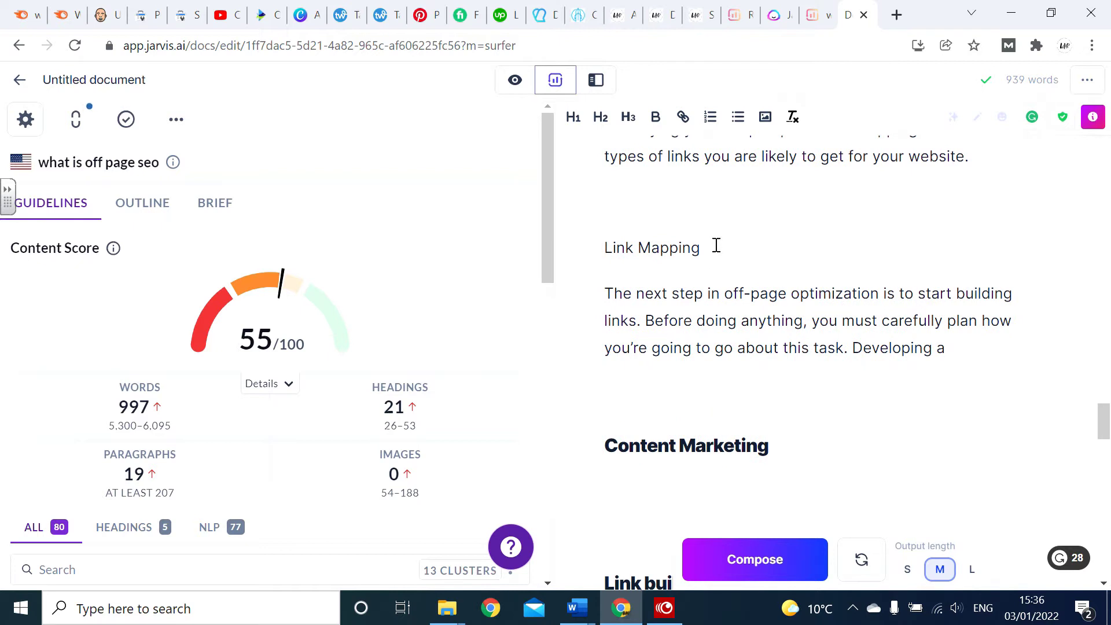
pyautogui.moveTo(715, 245); pyautogui.dragTo(602, 248)
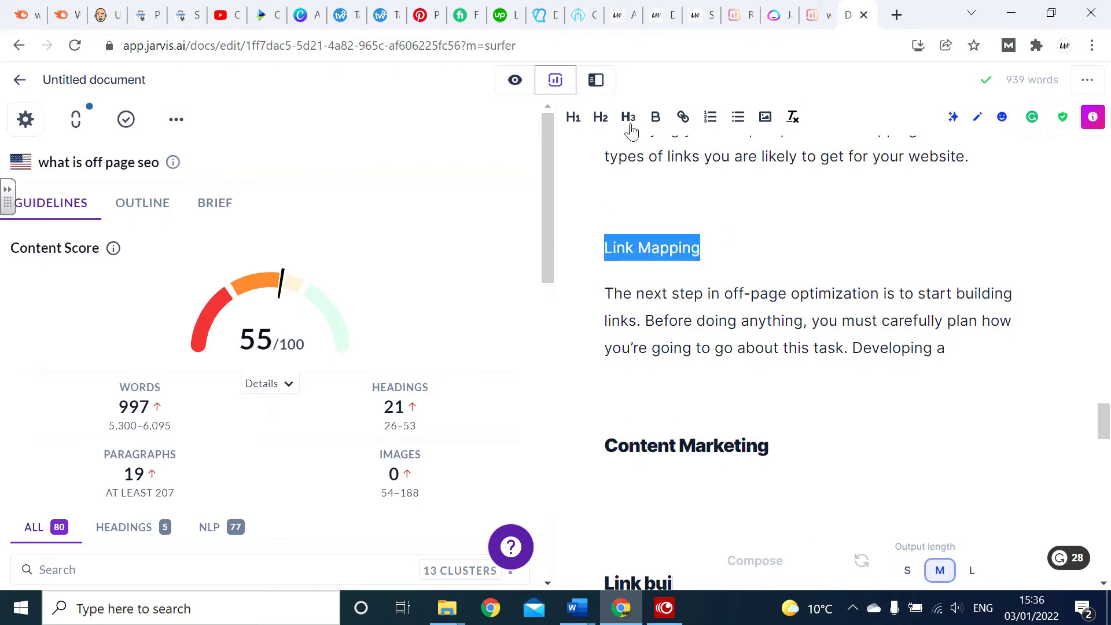
# Make 'Link Mapping' an H3 subheading and compose the Blog comments and Directories sections.
pyautogui.click(630, 123)
pyautogui.click(947, 333)
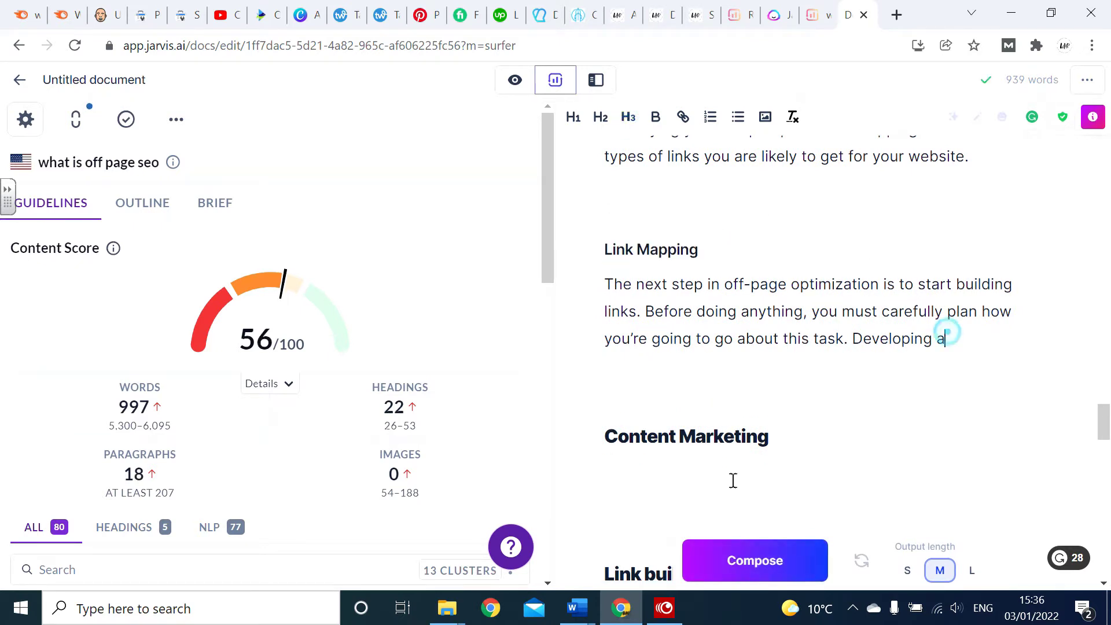
pyautogui.click(734, 572)
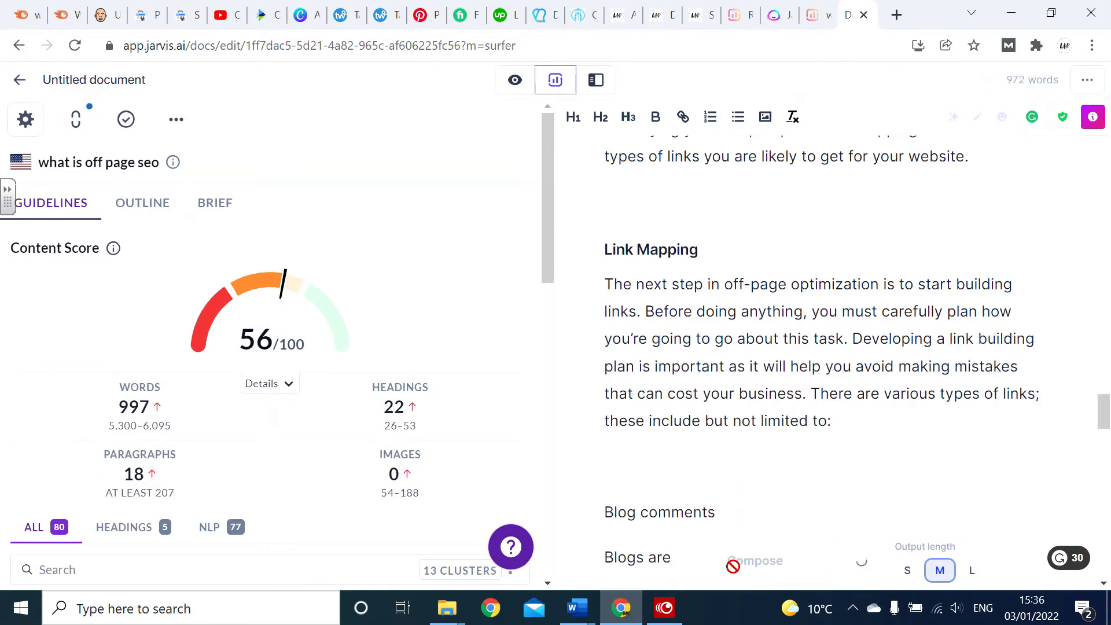
pyautogui.moveTo(1103, 422); pyautogui.dragTo(1105, 434)
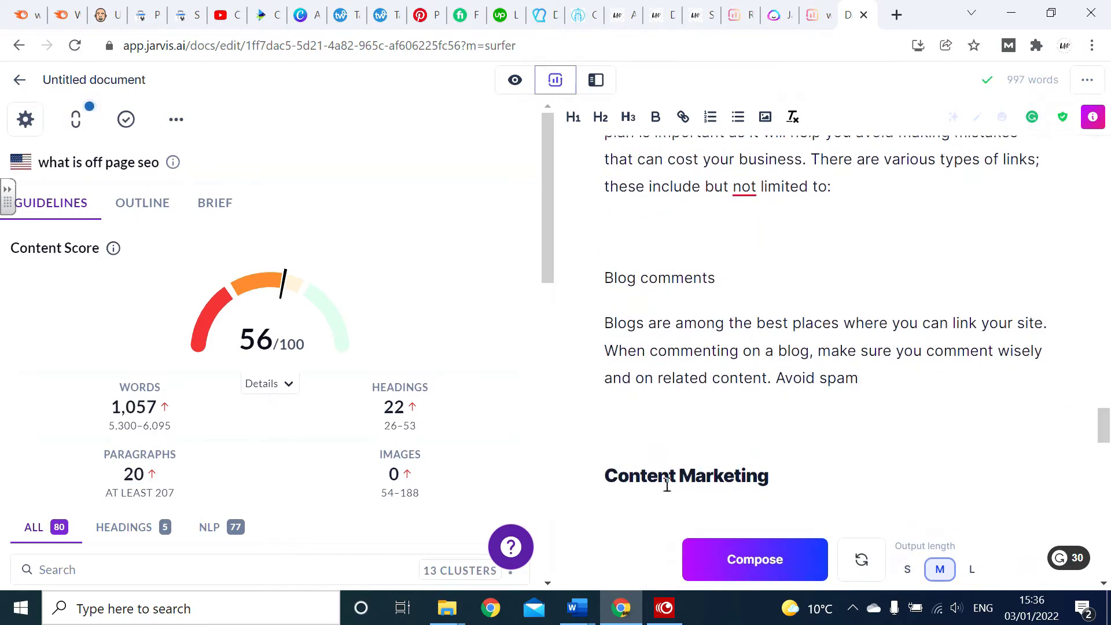
pyautogui.click(756, 550)
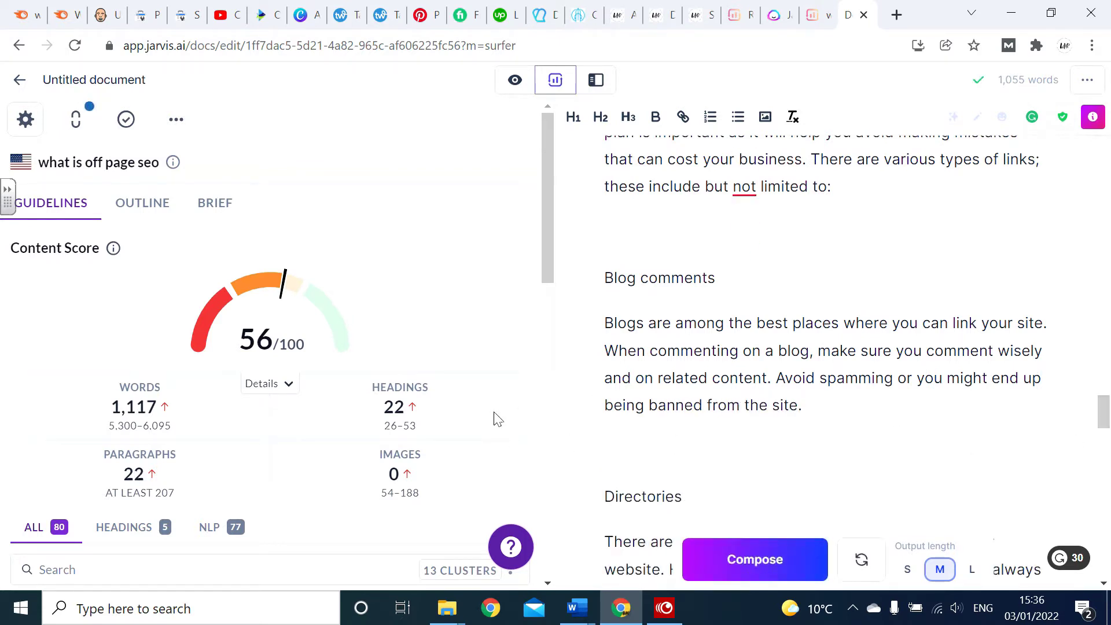
# Start new paragraphs at 'Avoid spamming' and 'The directories'.
pyautogui.moveTo(172, 484)
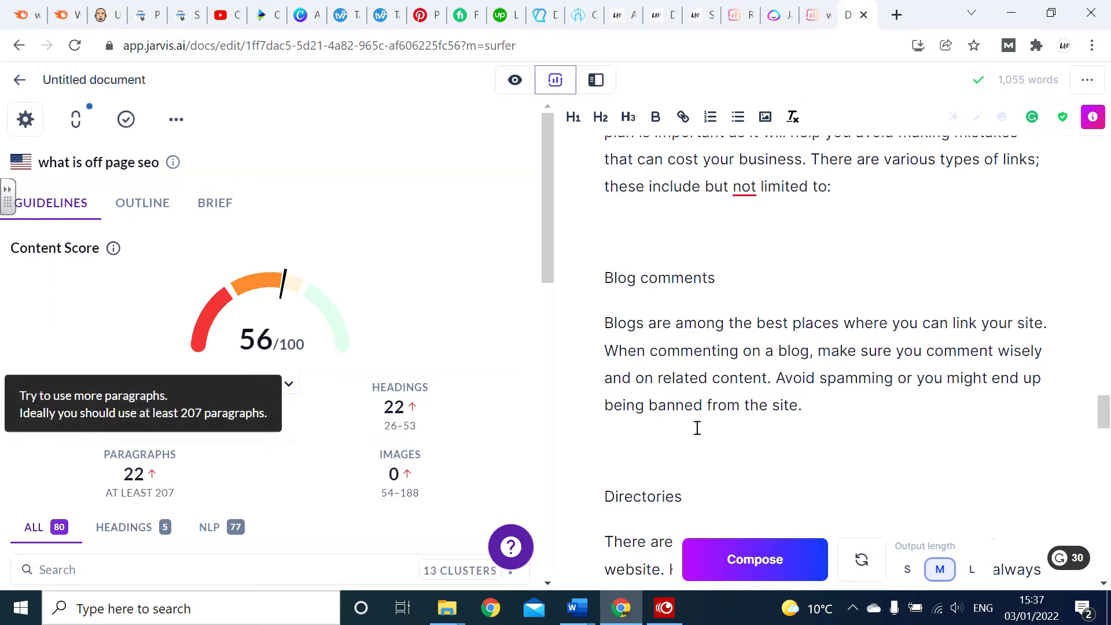
pyautogui.click(776, 379)
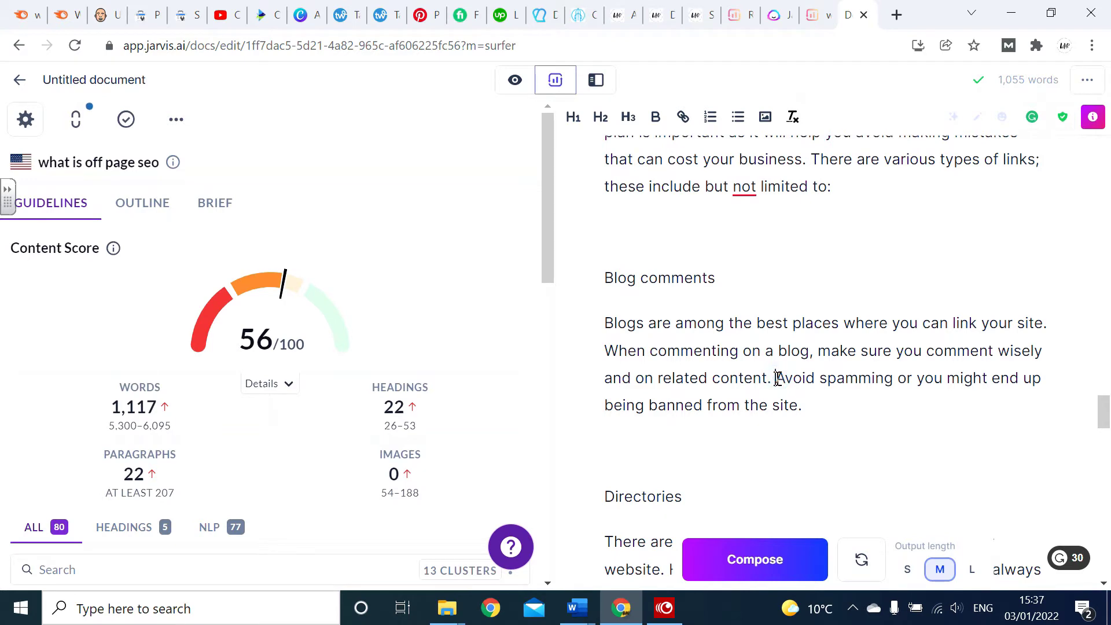
pyautogui.press('Return')
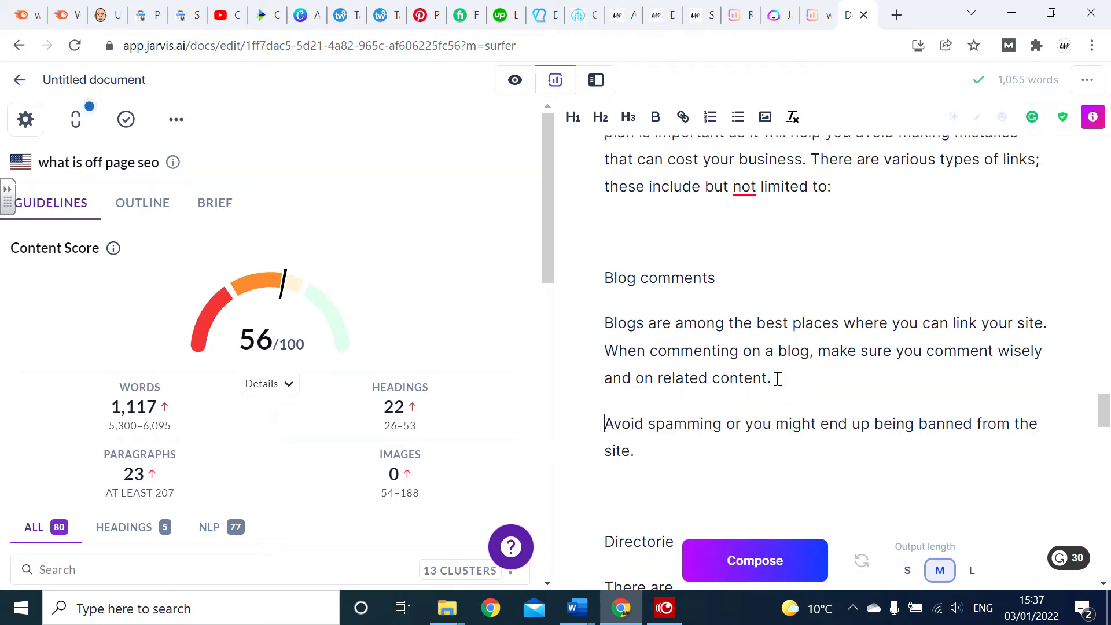
pyautogui.scroll(-4, 857, 469)
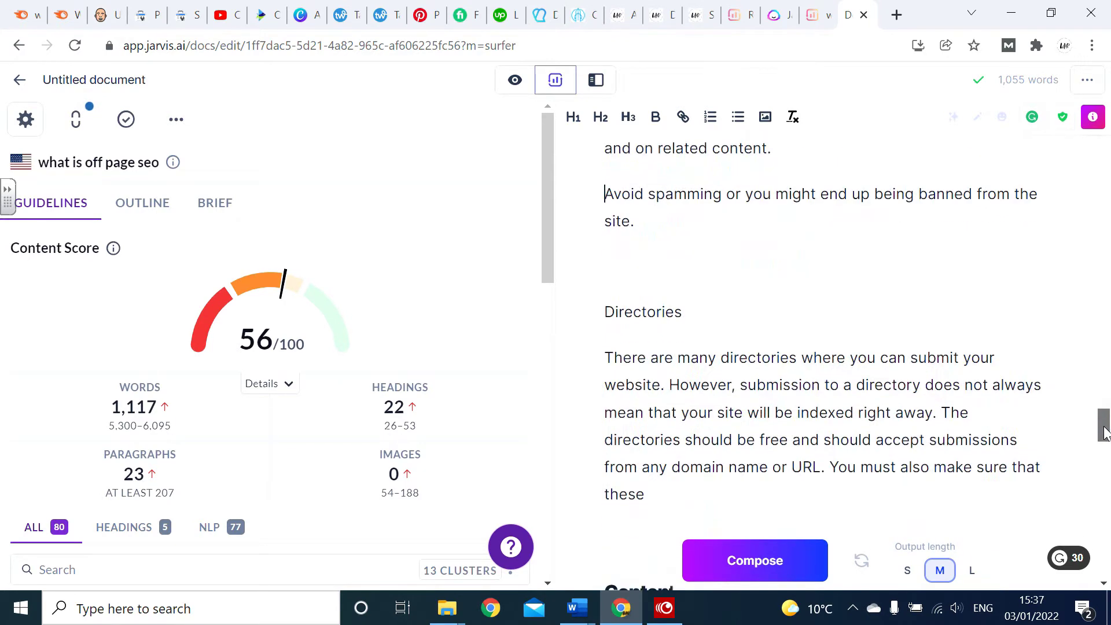
pyautogui.click(940, 417)
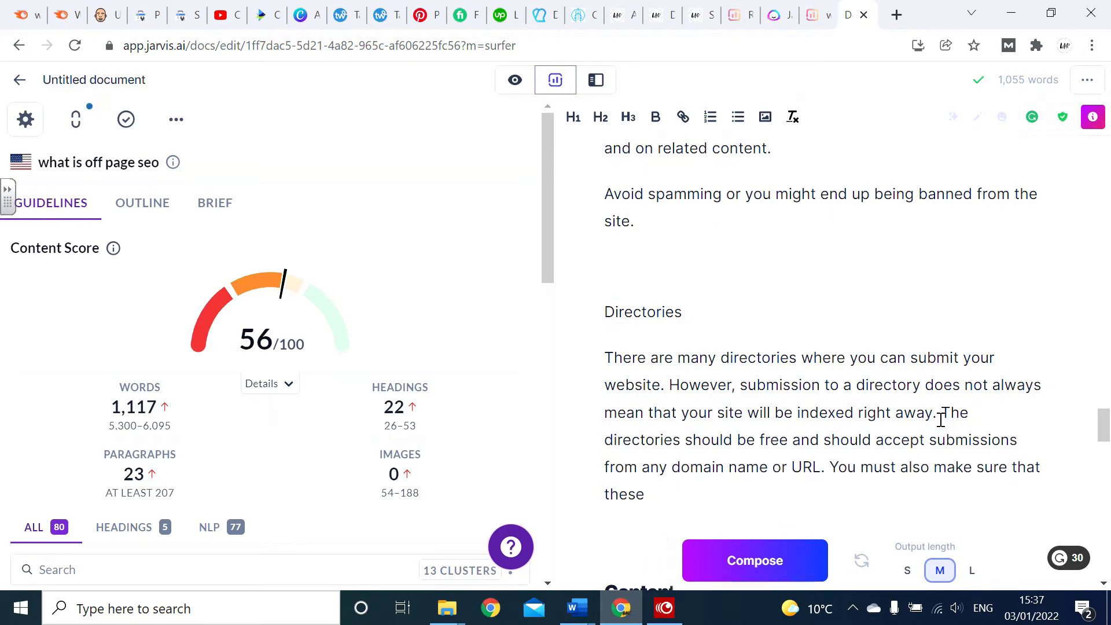
pyautogui.press('Return')
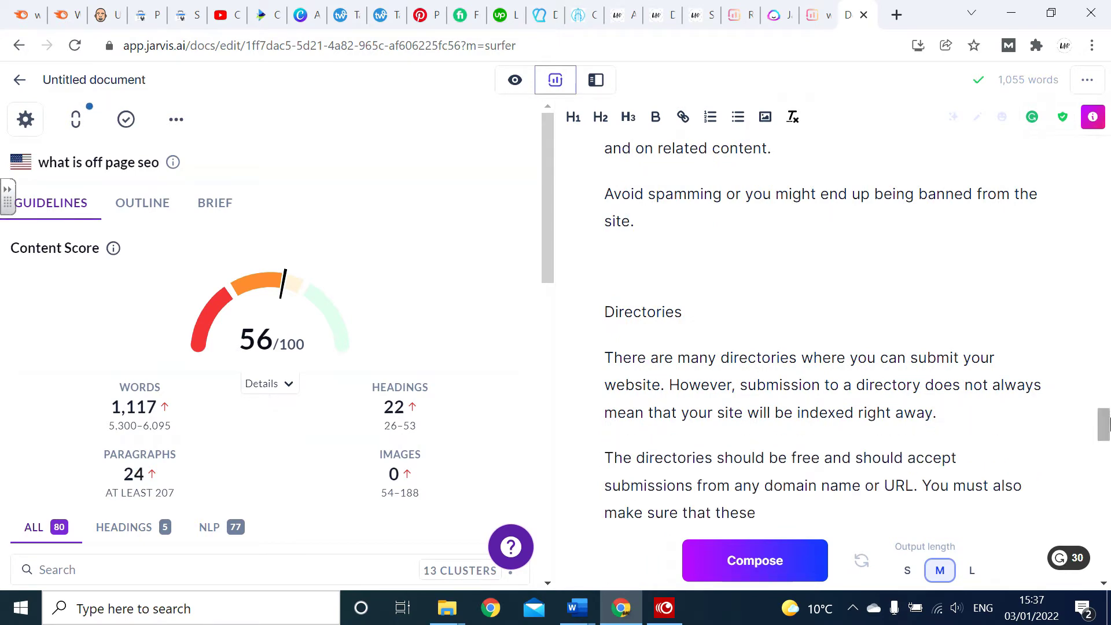
# Compose AI text on the empty line under the Content Marketing heading.
pyautogui.moveTo(1107, 428); pyautogui.dragTo(1103, 442)
pyautogui.click(750, 387)
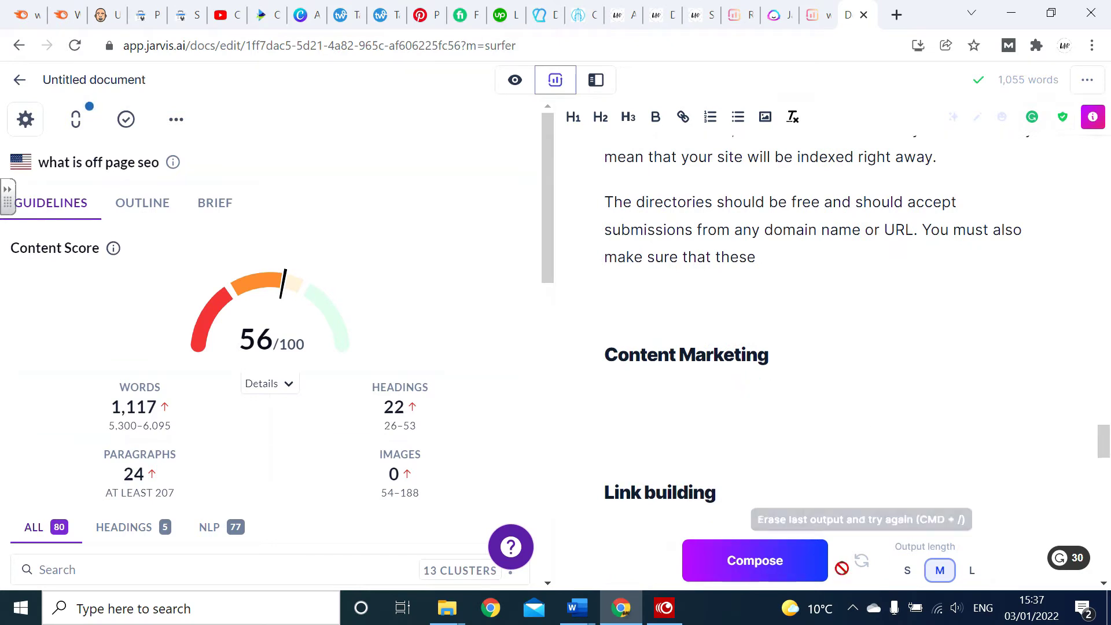
pyautogui.click(772, 561)
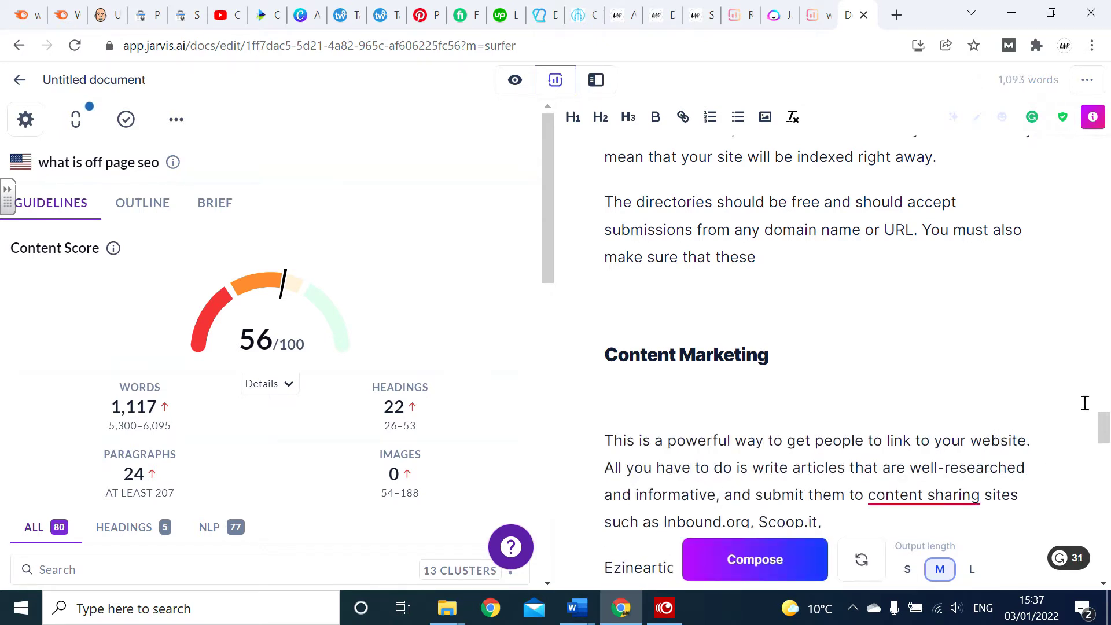
# Trim the site list to 'Inbound.org or Scoop.it.' and compose the Infographics paragraph, reaching 61/100.
pyautogui.scroll(-2, 1103, 431)
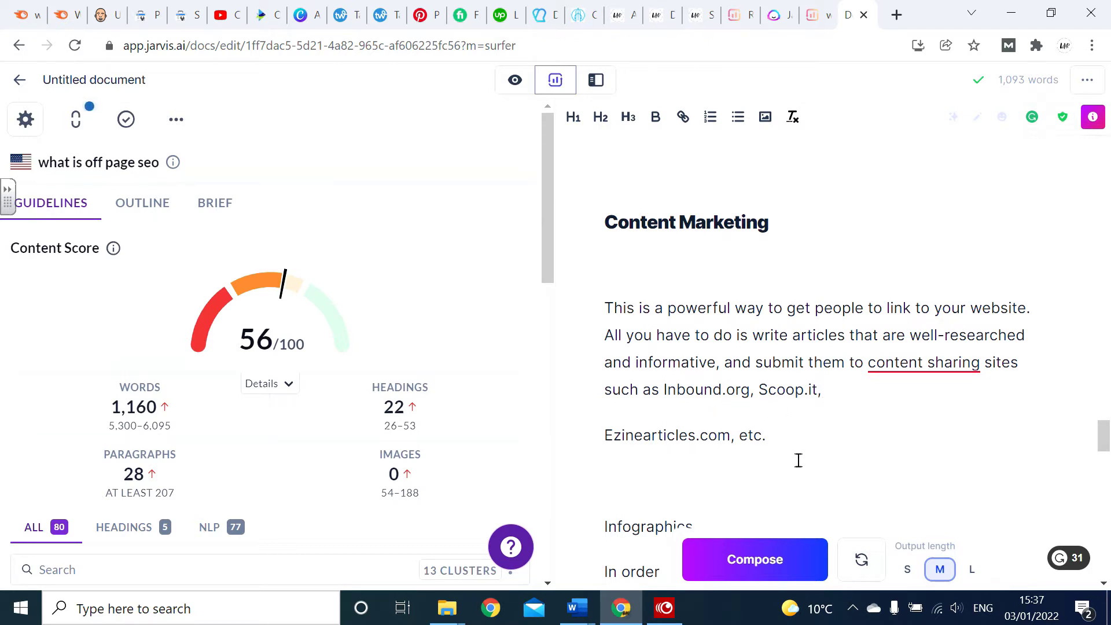
pyautogui.moveTo(796, 432); pyautogui.dragTo(609, 431)
pyautogui.press('BackSpace')
pyautogui.press('BackSpace')
pyautogui.press('BackSpace')
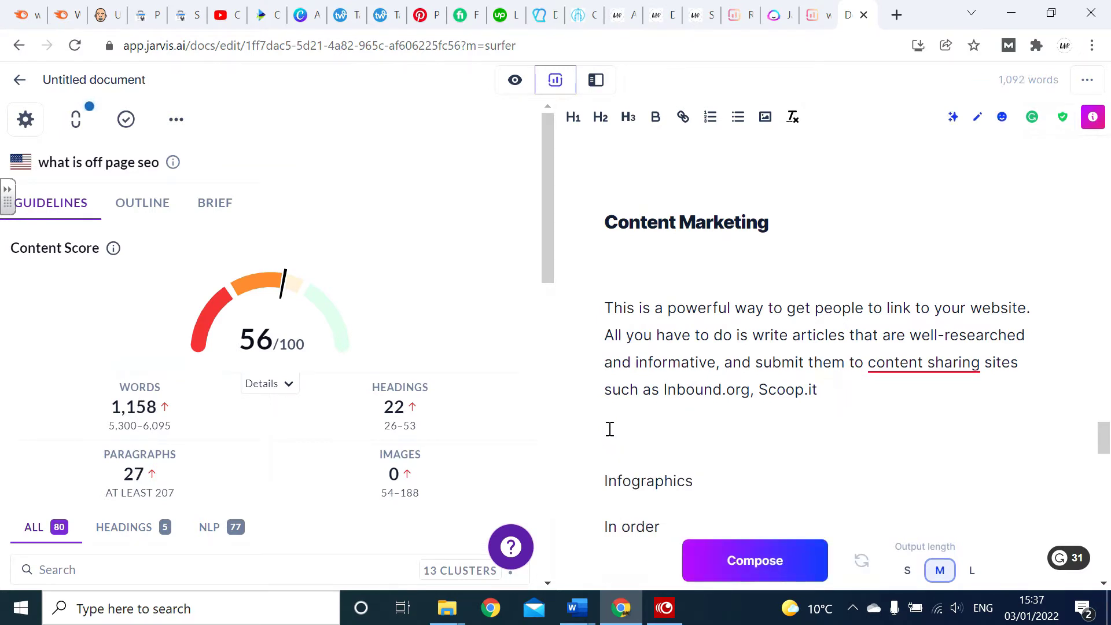
pyautogui.press('Left')
pyautogui.press('BackSpace')
pyautogui.write('or')
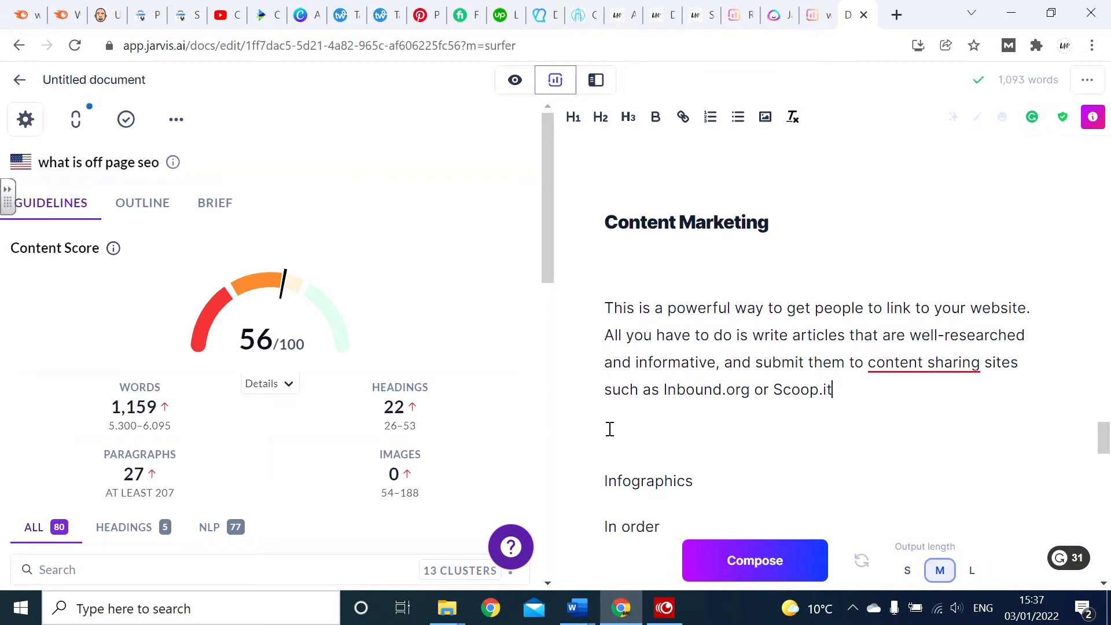
pyautogui.press('Down')
pyautogui.press('Down')
pyautogui.press('Down')
pyautogui.press('Down')
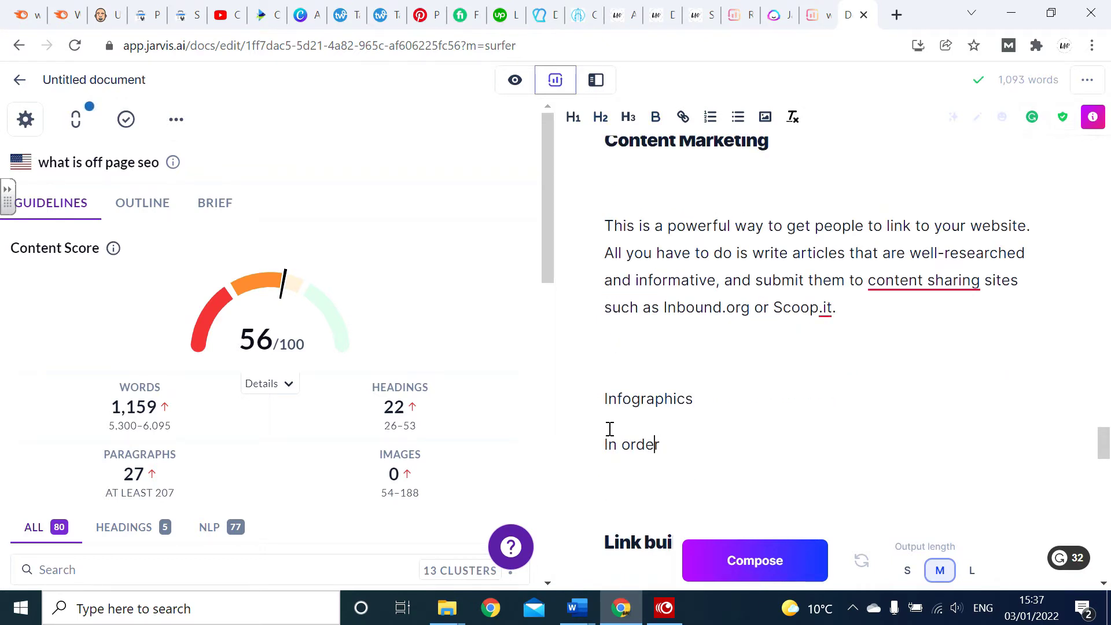
pyautogui.click(792, 558)
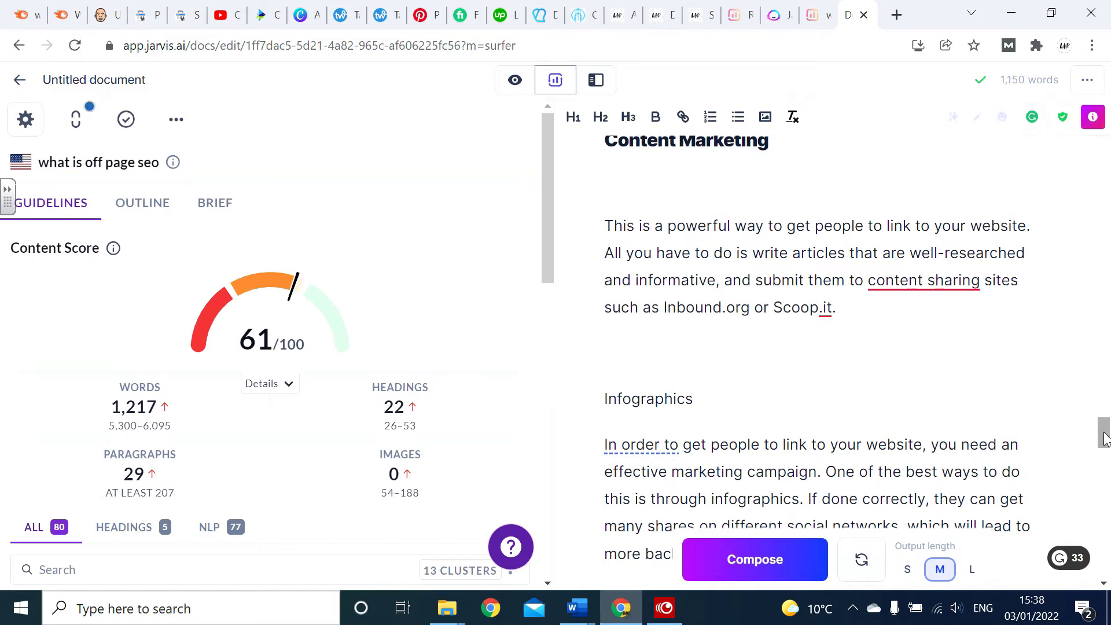
# Have the AI continue writing the Press Releases paragraph with Compose.
pyautogui.scroll(-2, 1104, 439)
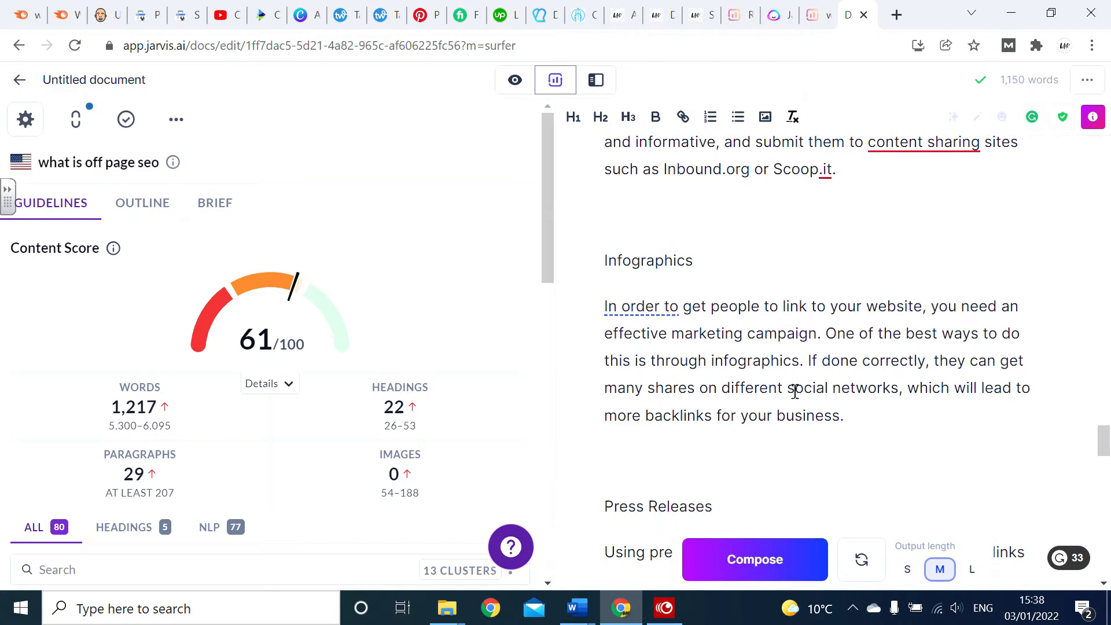
pyautogui.scroll(-3, 1102, 443)
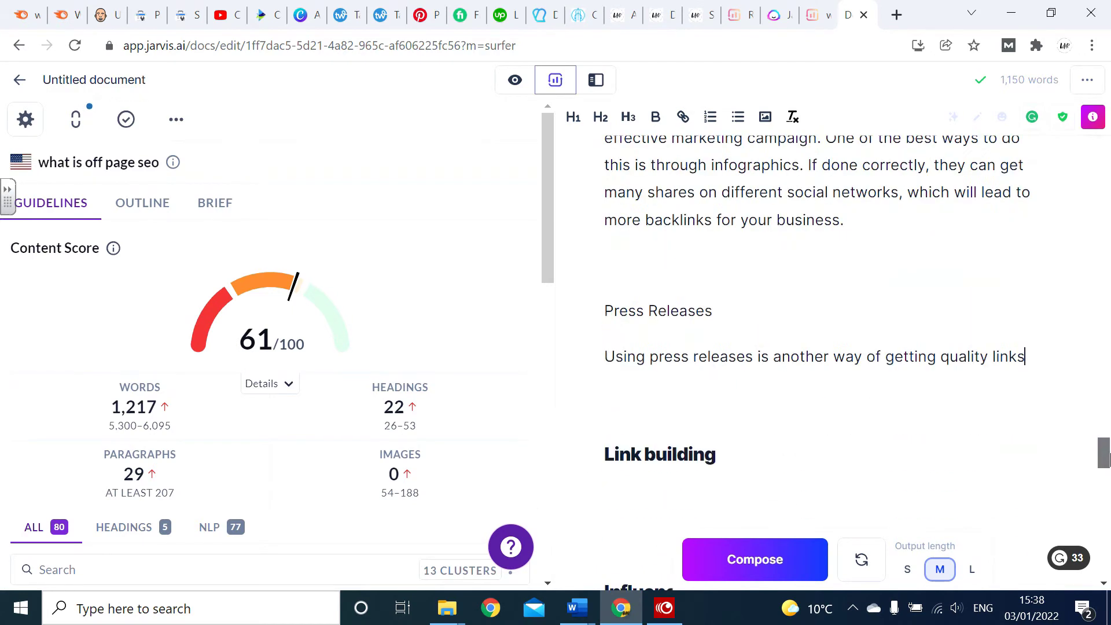
pyautogui.click(712, 570)
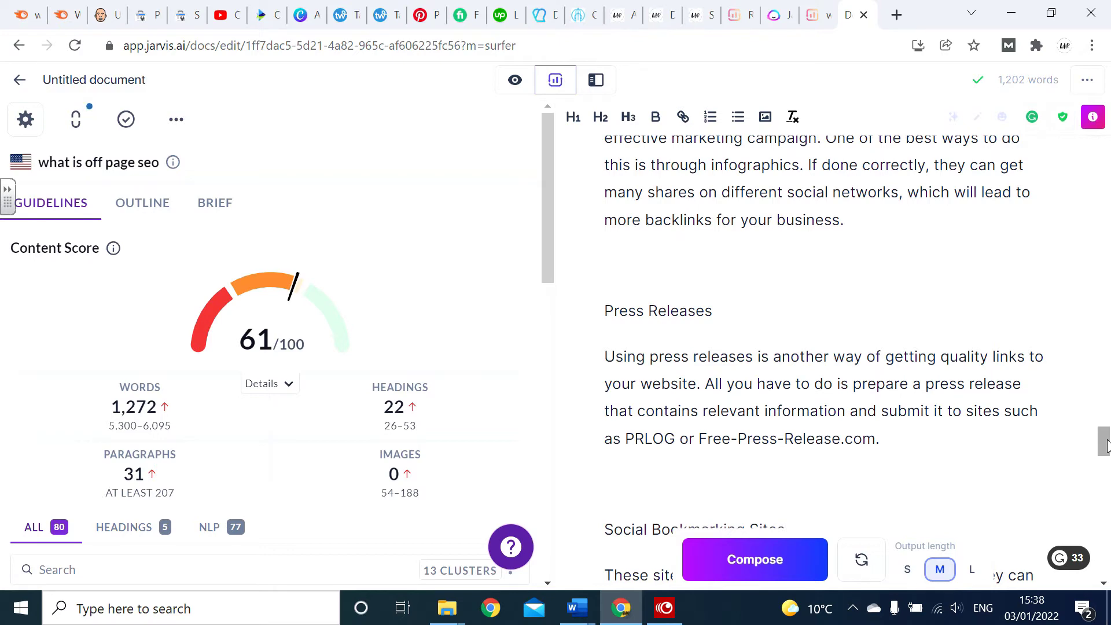
# Have the AI extend the Social Bookmarking Sites paragraph with Compose.
pyautogui.moveTo(1104, 444); pyautogui.dragTo(1104, 457)
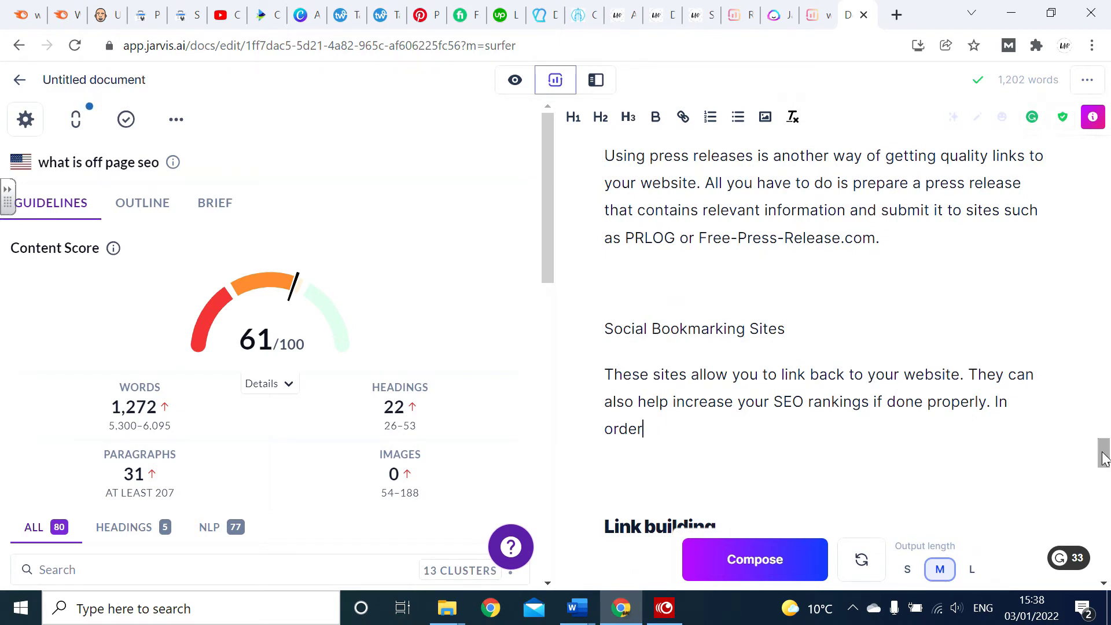
pyautogui.scroll(-3, 1104, 456)
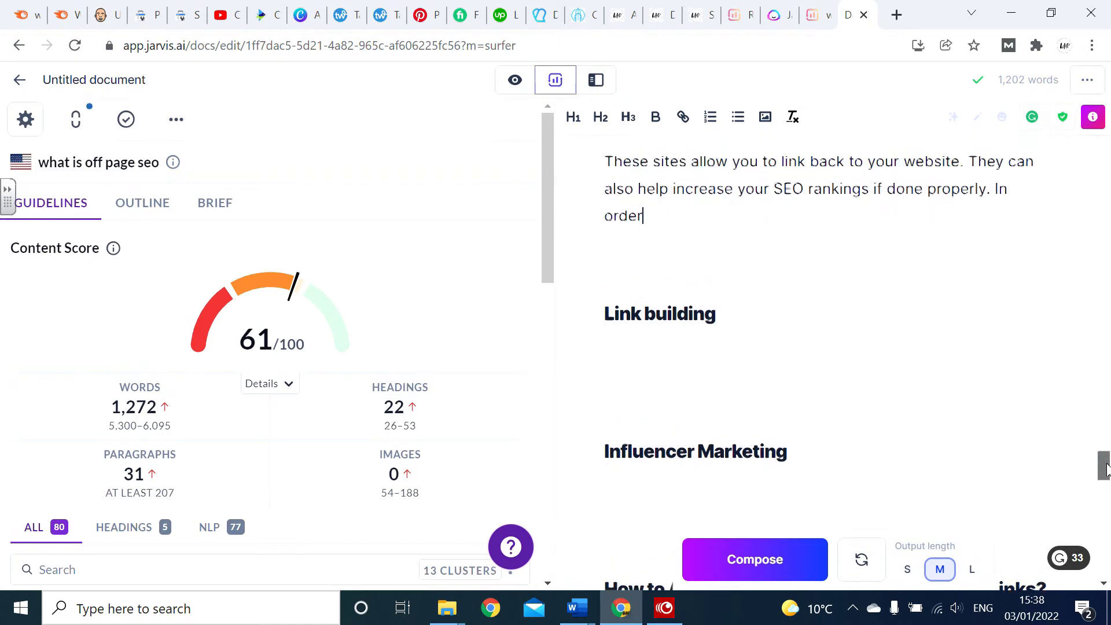
pyautogui.click(738, 553)
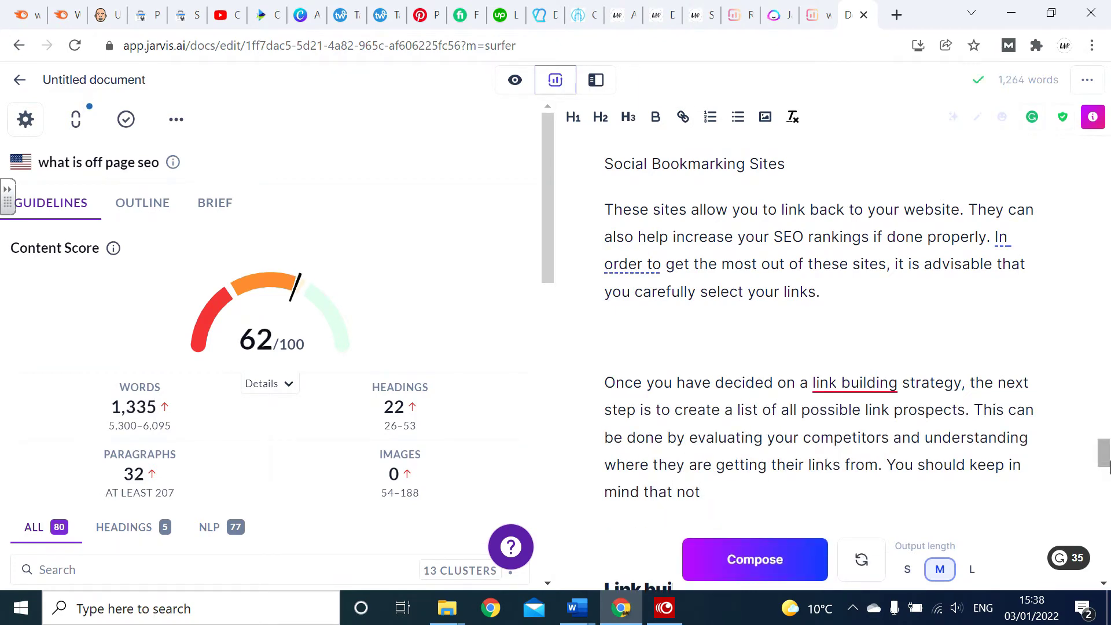
# Generate AI text on the empty line under the Local SEO (GMB & Citations) heading.
pyautogui.scroll(-1, 1104, 463)
pyautogui.moveTo(1104, 463); pyautogui.dragTo(1103, 528)
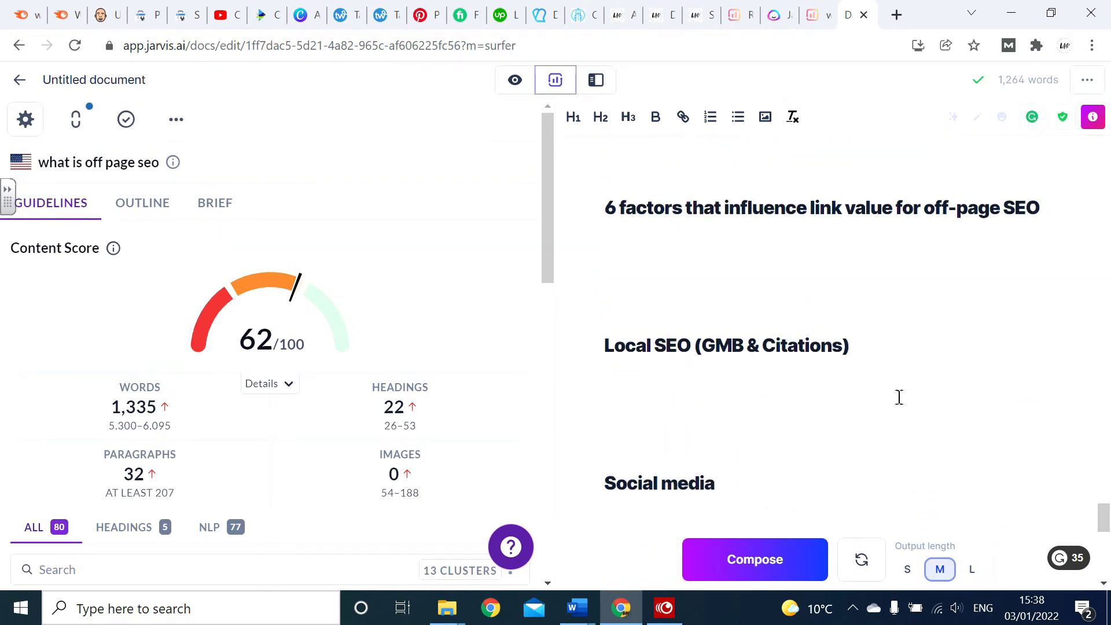
pyautogui.click(649, 377)
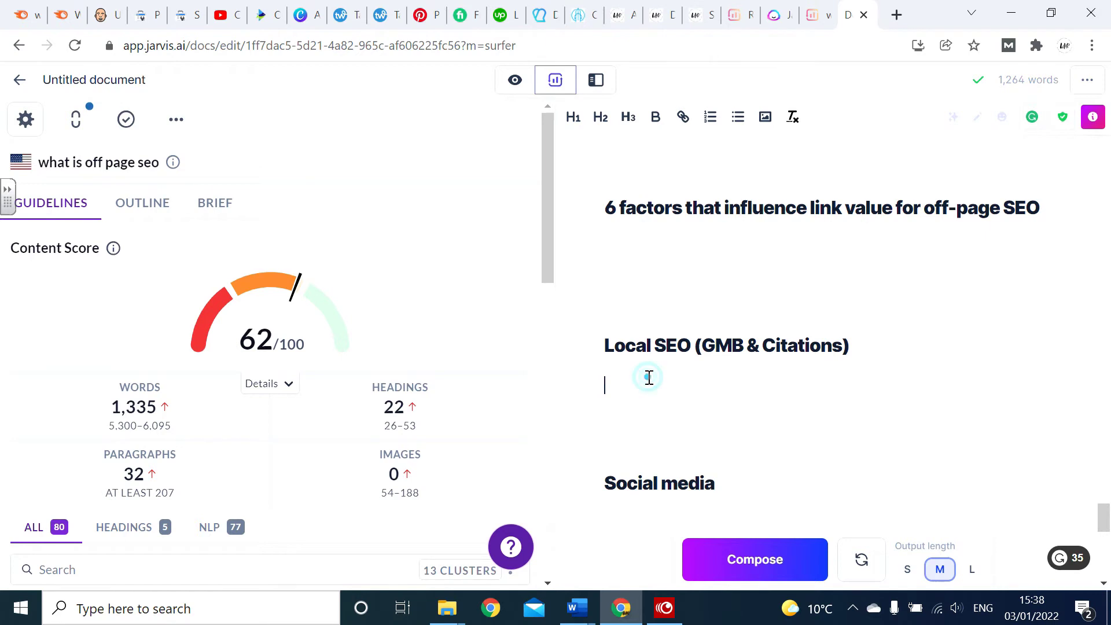
pyautogui.click(778, 560)
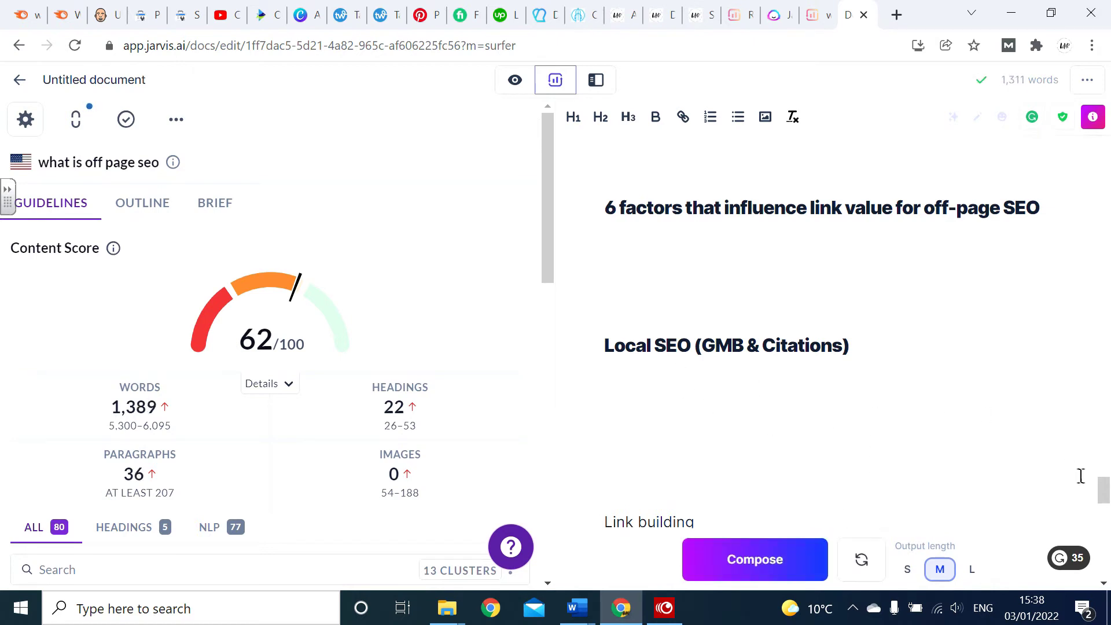
# Select the generated draft text below the Local SEO heading.
pyautogui.moveTo(1102, 494); pyautogui.dragTo(1106, 533)
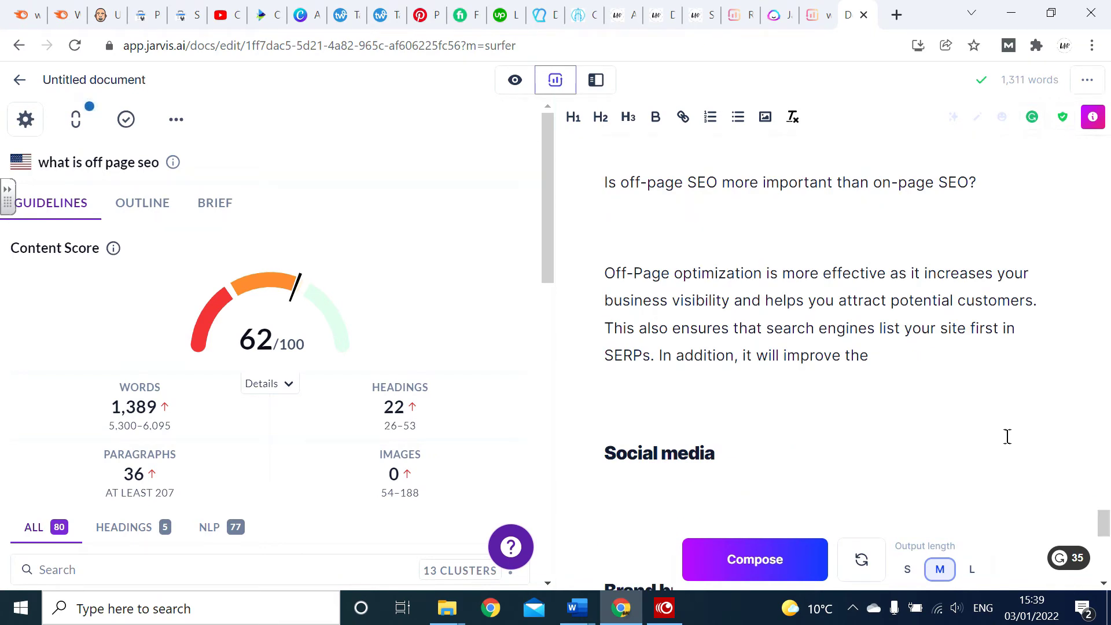
pyautogui.moveTo(885, 355); pyautogui.dragTo(613, 496)
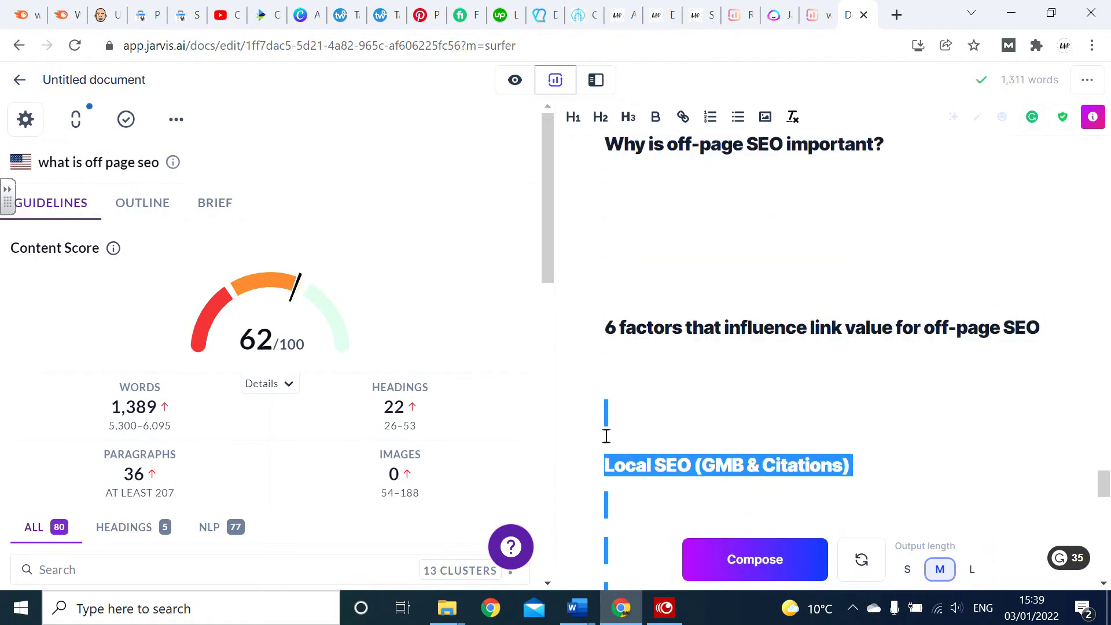
pyautogui.click(613, 497)
# Delete the selected draft text under the Local SEO heading.
pyautogui.press('BackSpace')
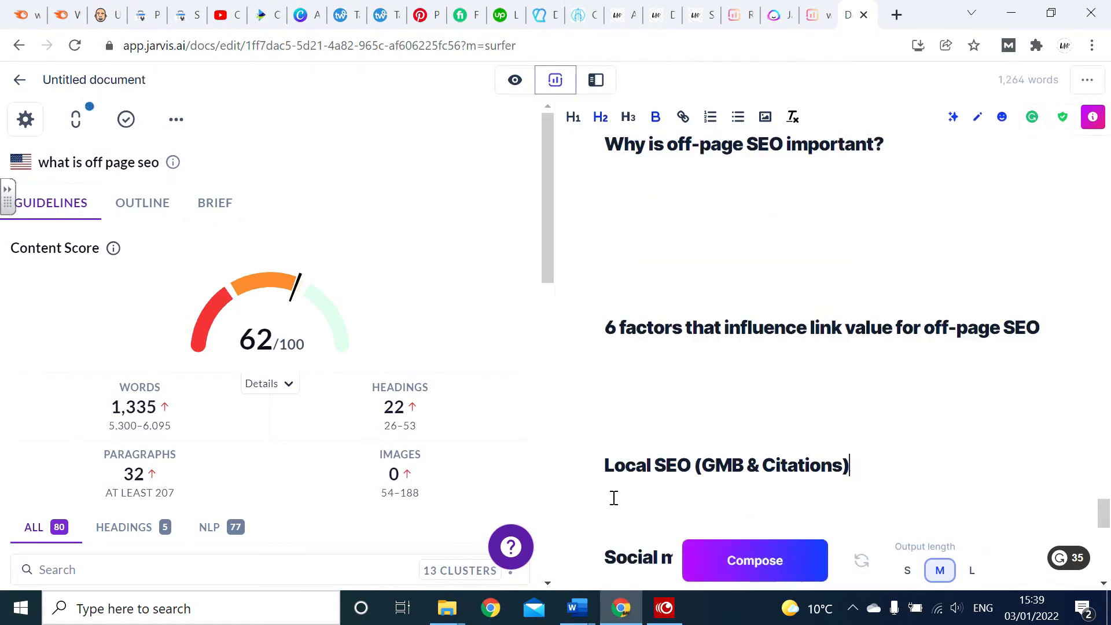
pyautogui.write('U')
pyautogui.press('BackSpace')
pyautogui.press('BackSpace')
# Prefix the Local SEO heading with 'Using' and have the AI extend it into a sentence.
pyautogui.click(604, 465)
pyautogui.write('Using')
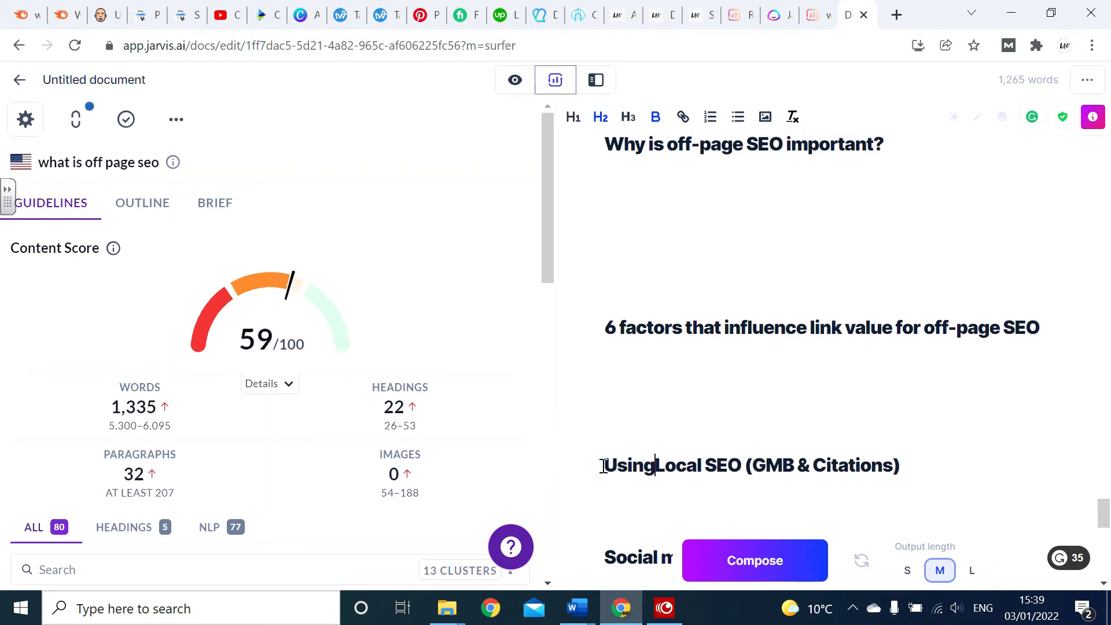
pyautogui.press('Right')
pyautogui.press('Right')
pyautogui.press('Right')
pyautogui.press('Right')
pyautogui.press('Right')
pyautogui.press('Right')
pyautogui.press('Right')
pyautogui.press('Right')
pyautogui.press('Right')
pyautogui.press('Right')
pyautogui.press('Right')
pyautogui.press('Right')
pyautogui.press('Right')
pyautogui.press('Right')
pyautogui.press('Right')
pyautogui.press('Right')
pyautogui.press('Right')
pyautogui.press('Right')
pyautogui.press('Right')
pyautogui.press('Right')
pyautogui.press('Right')
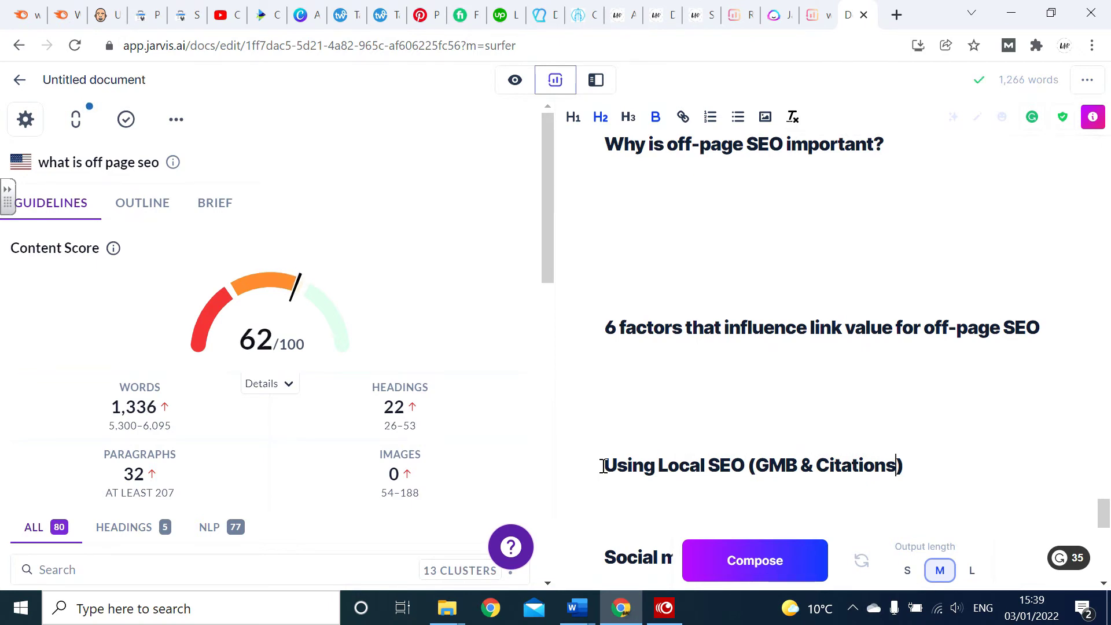
pyautogui.press('Right')
pyautogui.write('f')
pyautogui.press('BackSpace')
pyautogui.press('BackSpace')
pyautogui.click(785, 572)
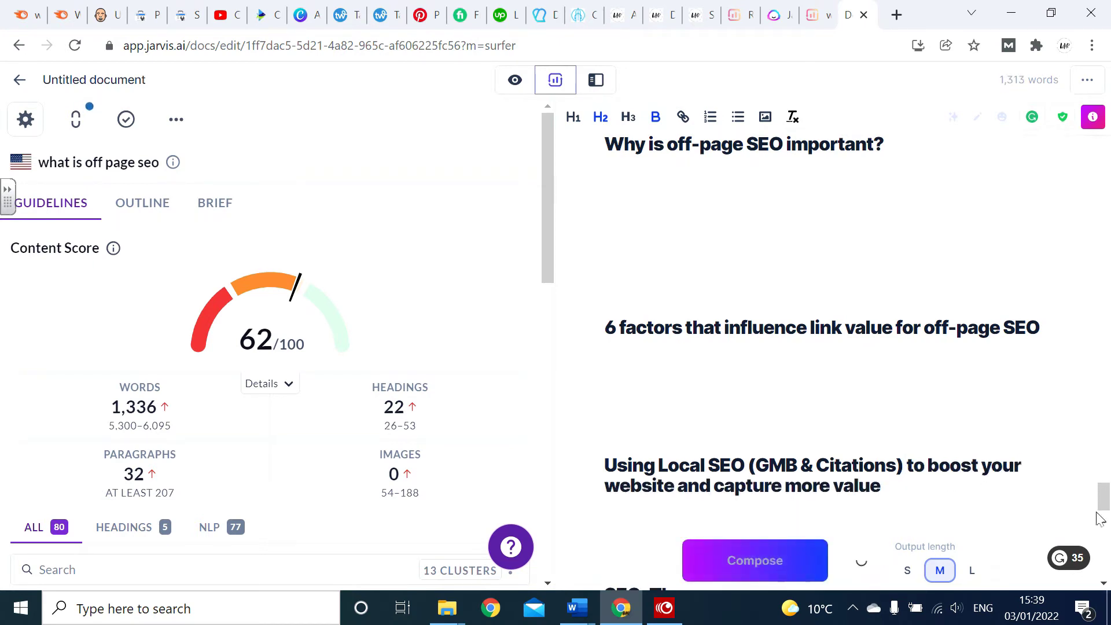
pyautogui.scroll(-1, 1103, 492)
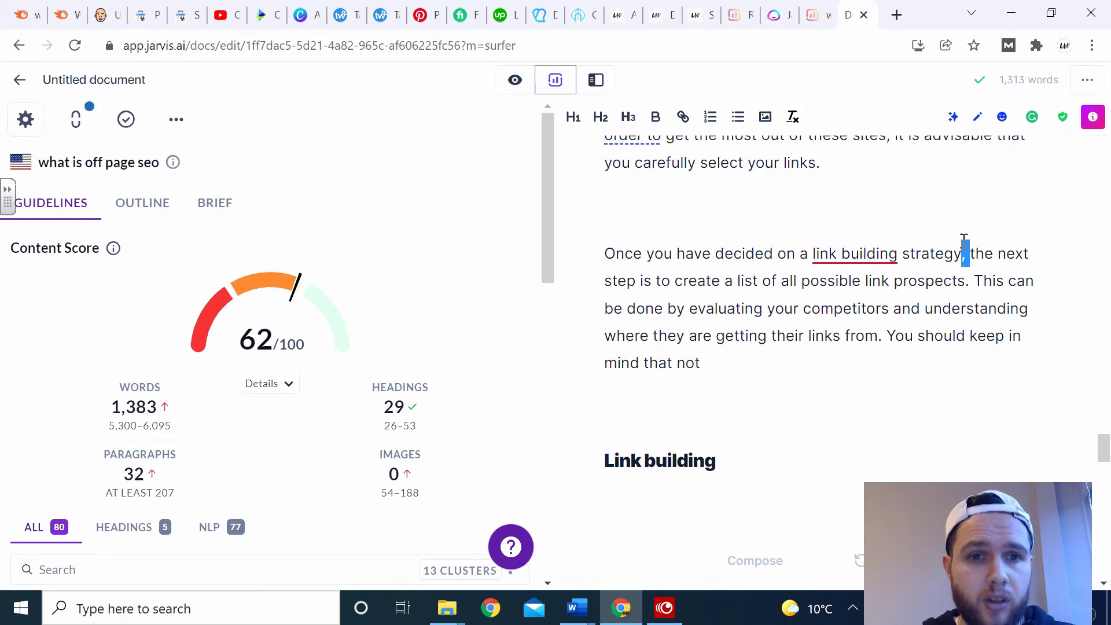
pyautogui.moveTo(548, 189); pyautogui.dragTo(567, 464)
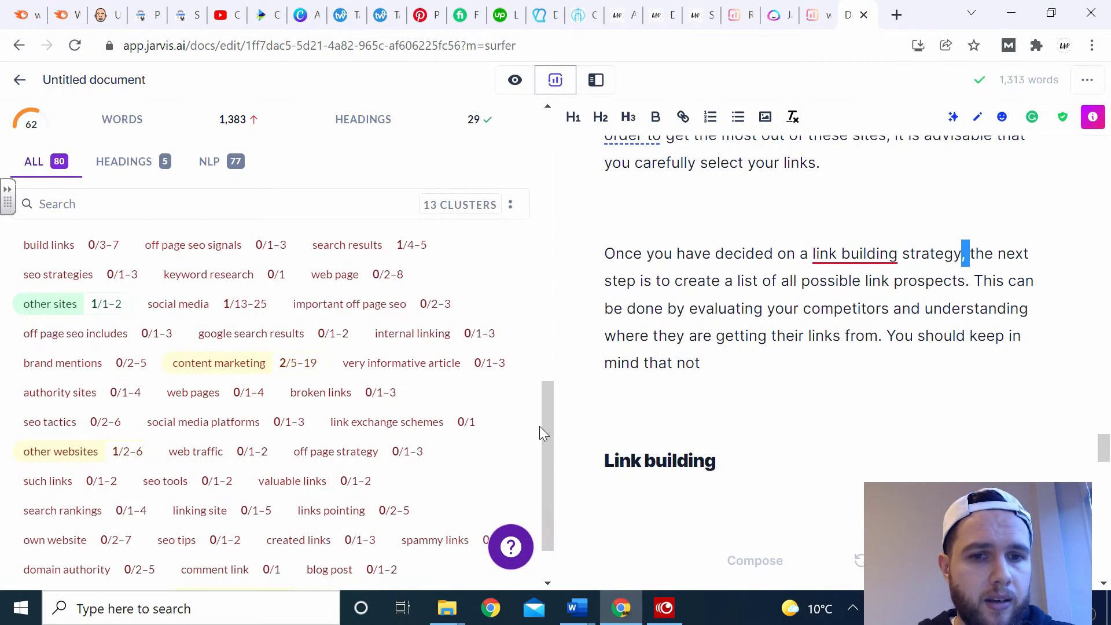
pyautogui.moveTo(539, 427); pyautogui.dragTo(574, 191)
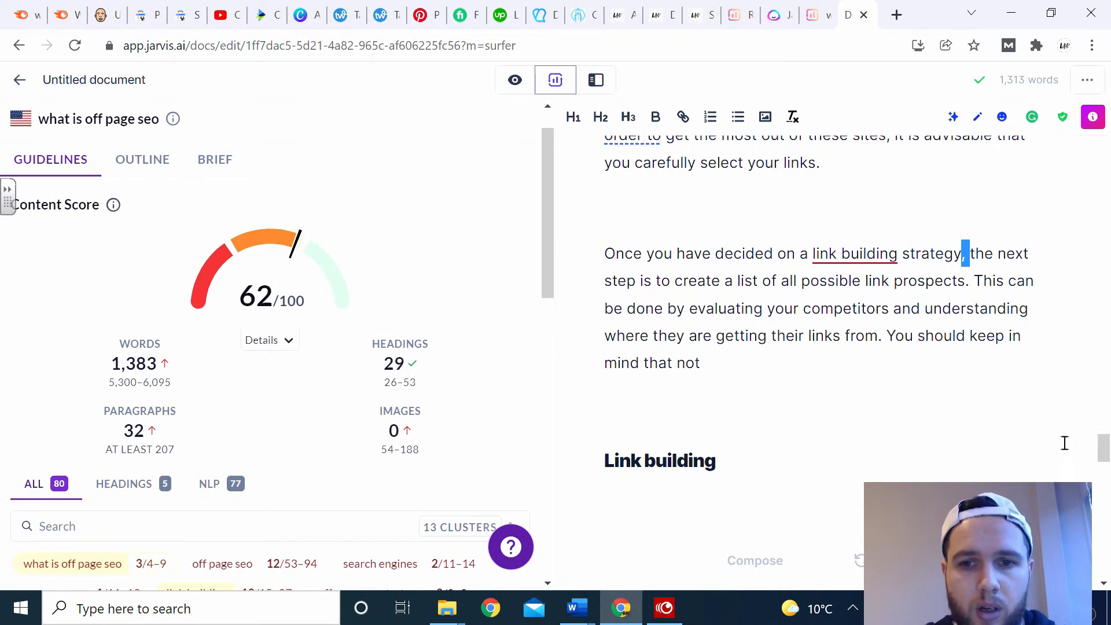
pyautogui.moveTo(1104, 446); pyautogui.dragTo(1105, 151)
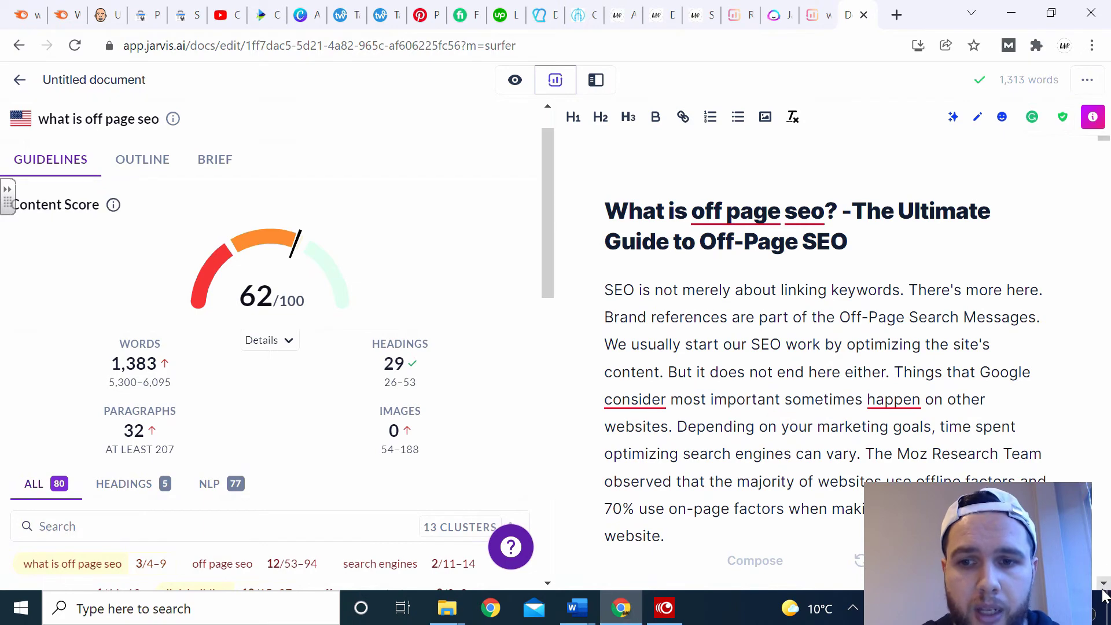
pyautogui.scroll(-3, 1103, 593)
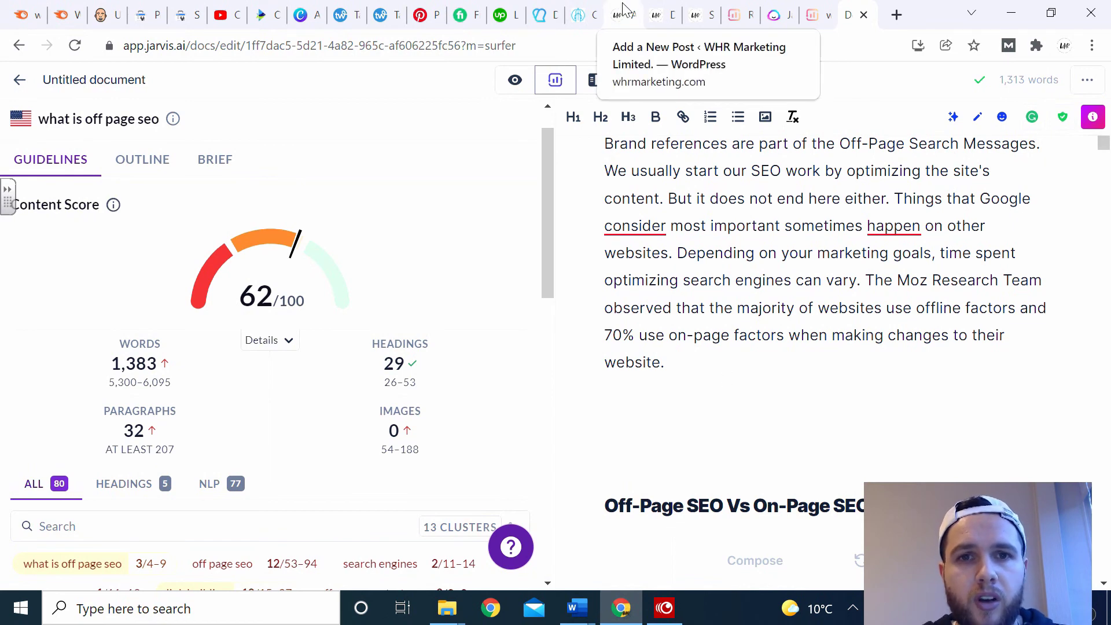
# Switch to the WHR Marketing Digital Marketing Blog page at whrmarketing.com/blog.
pyautogui.click(656, 13)
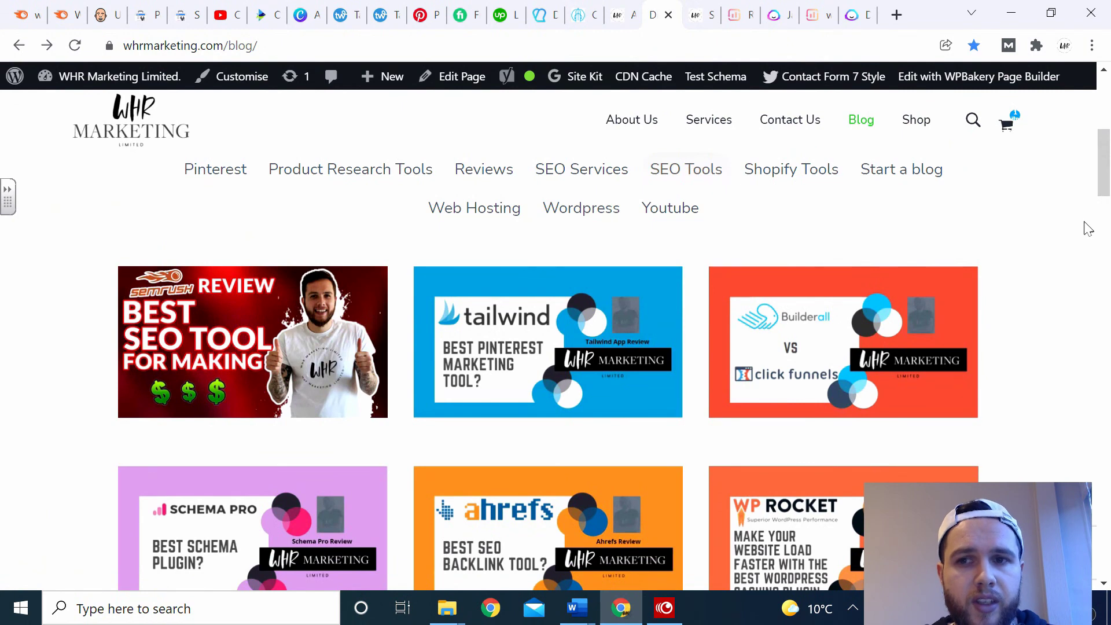
pyautogui.moveTo(1104, 188); pyautogui.dragTo(1105, 157)
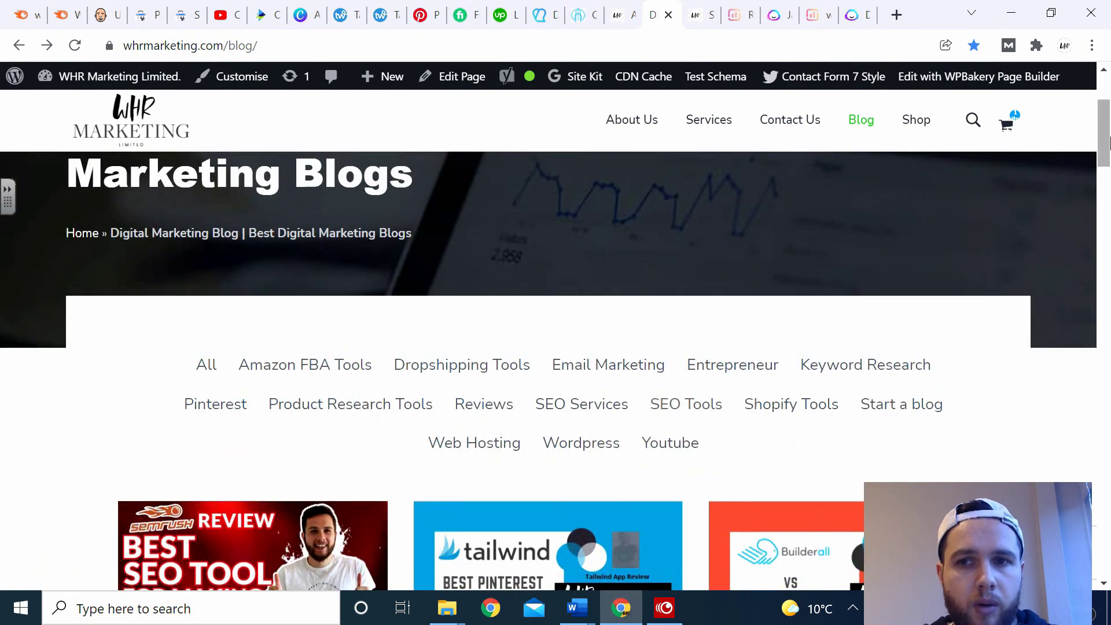
pyautogui.scroll(-3, 1106, 162)
pyautogui.scroll(1, 1106, 171)
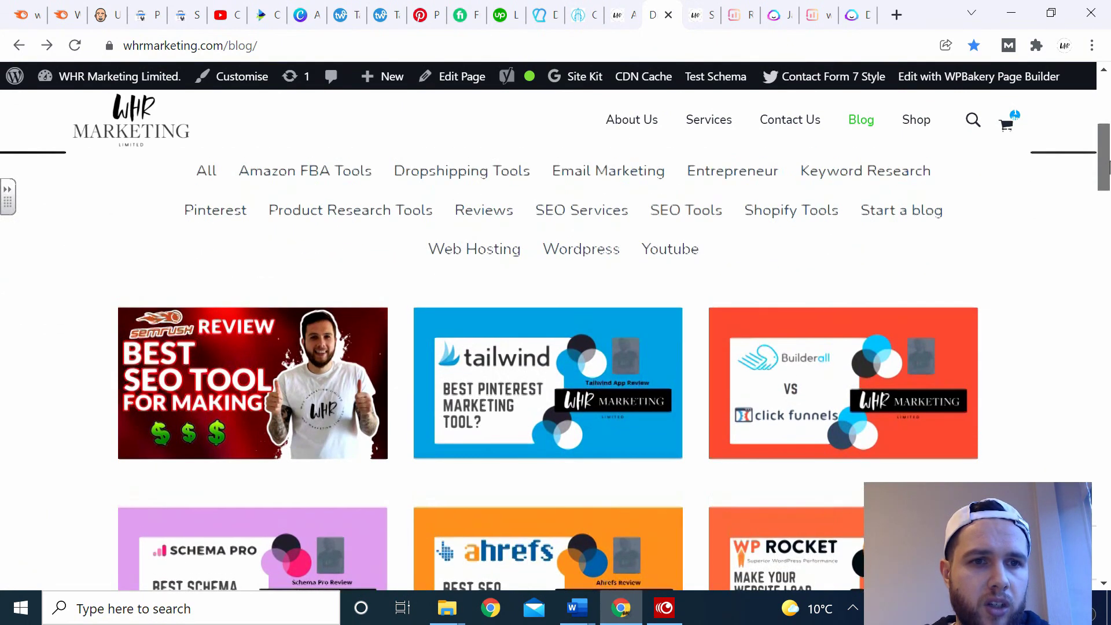
# Filter posts by Amazon FBA Tools, SEO Services, Web Hosting, finally Start a blog.
pyautogui.click(350, 185)
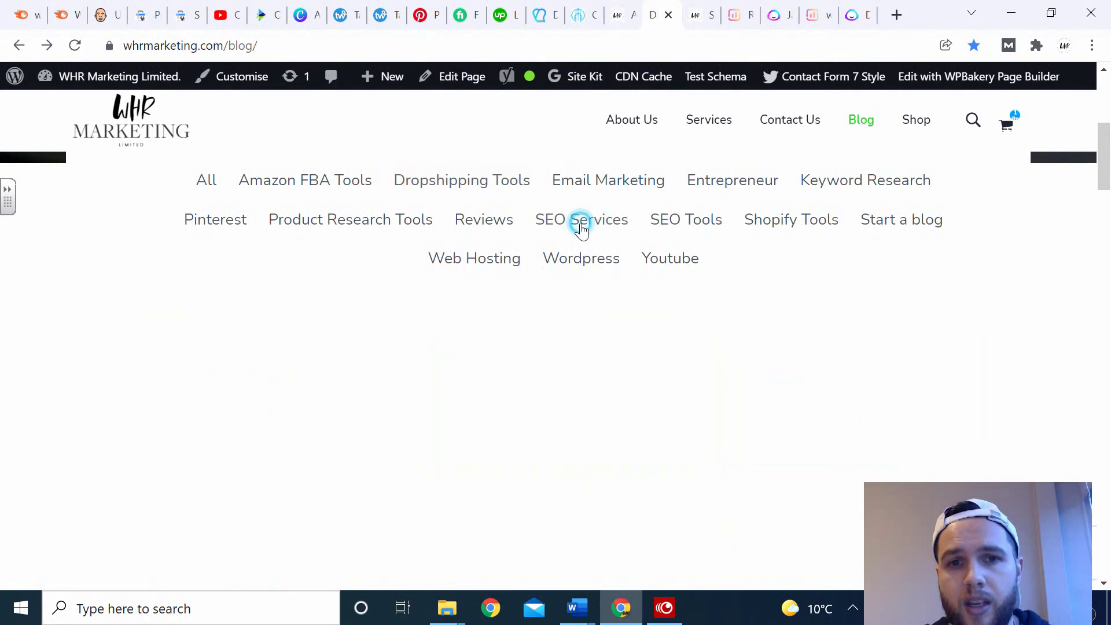
pyautogui.click(669, 221)
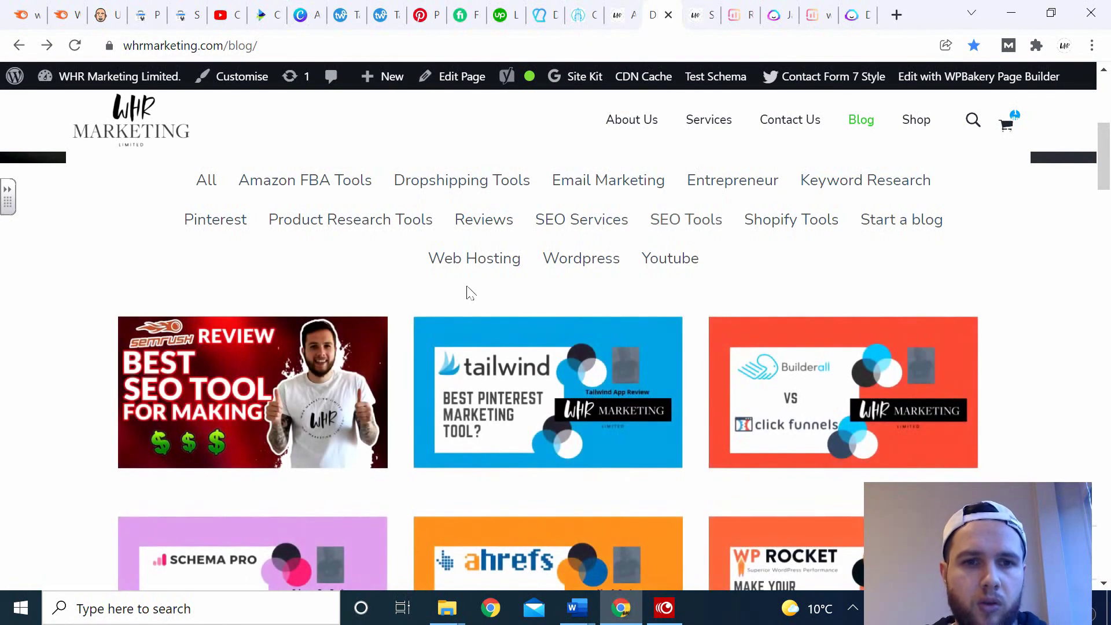
pyautogui.click(483, 261)
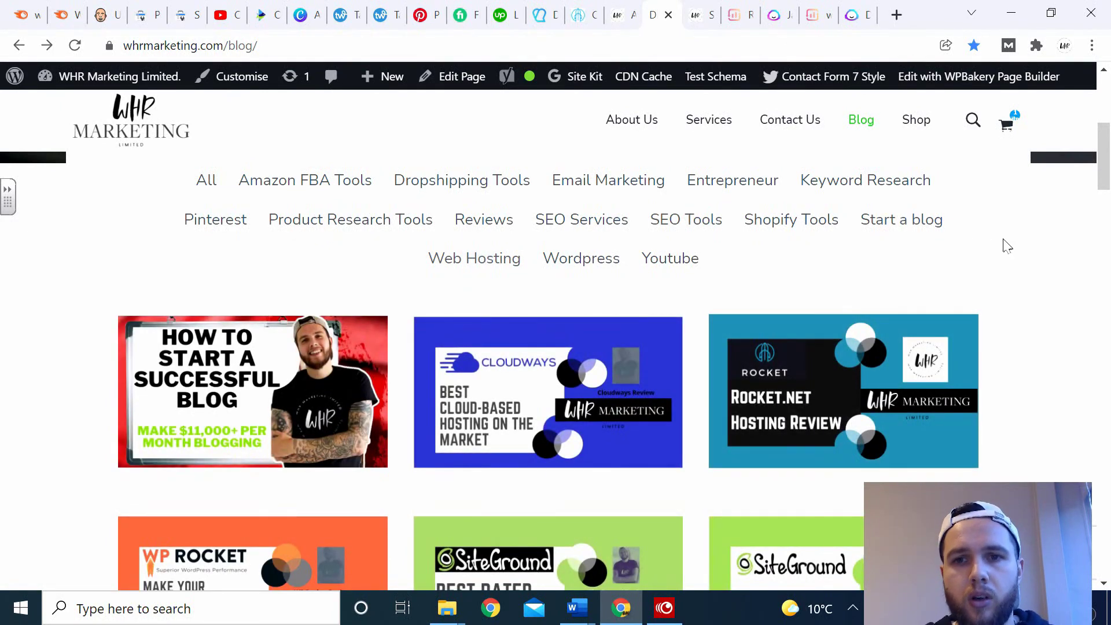
pyautogui.click(933, 229)
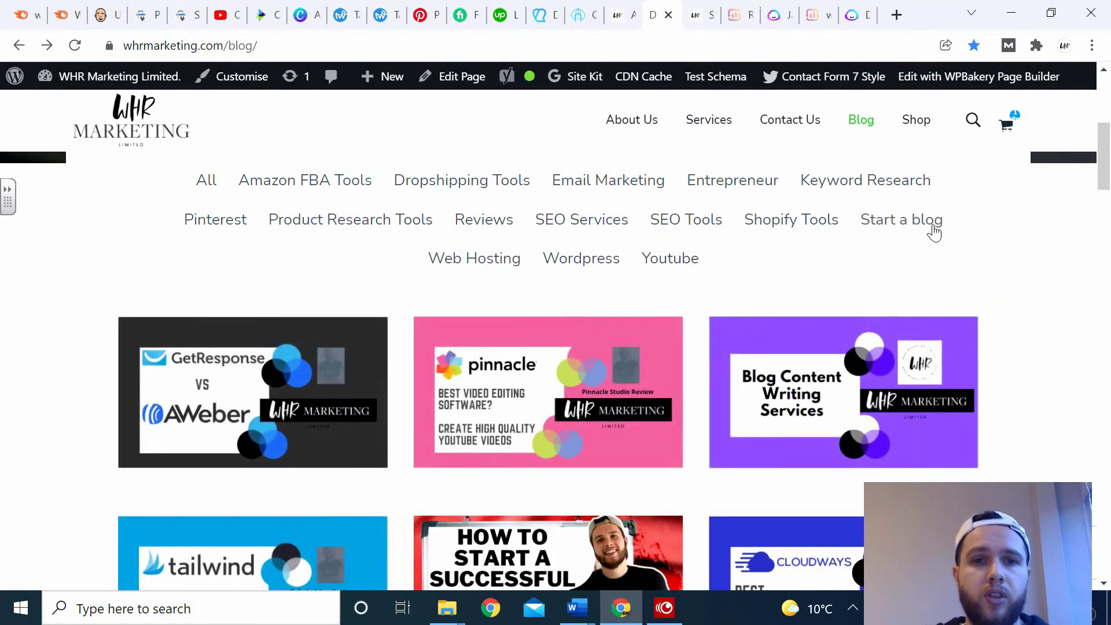